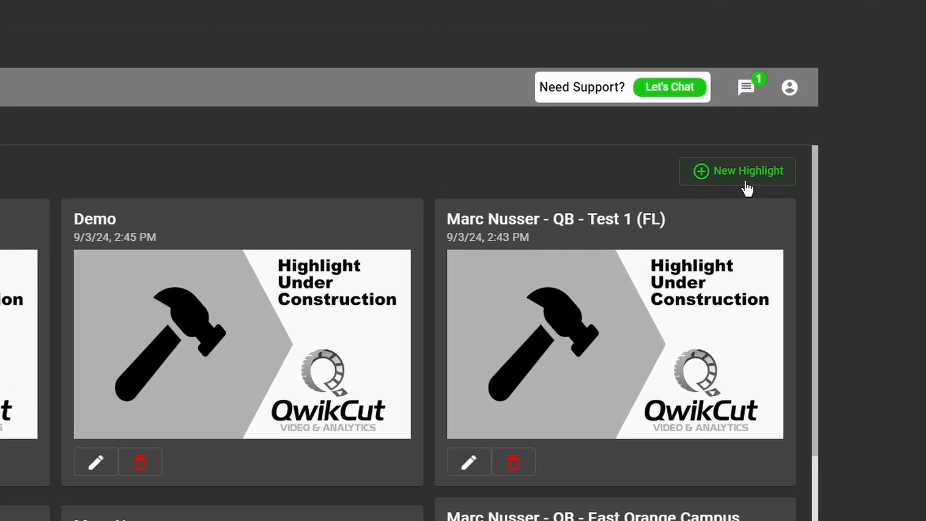
# Create a new highlight and review its name and Highlight Hub visibility status
pyautogui.click(747, 188)
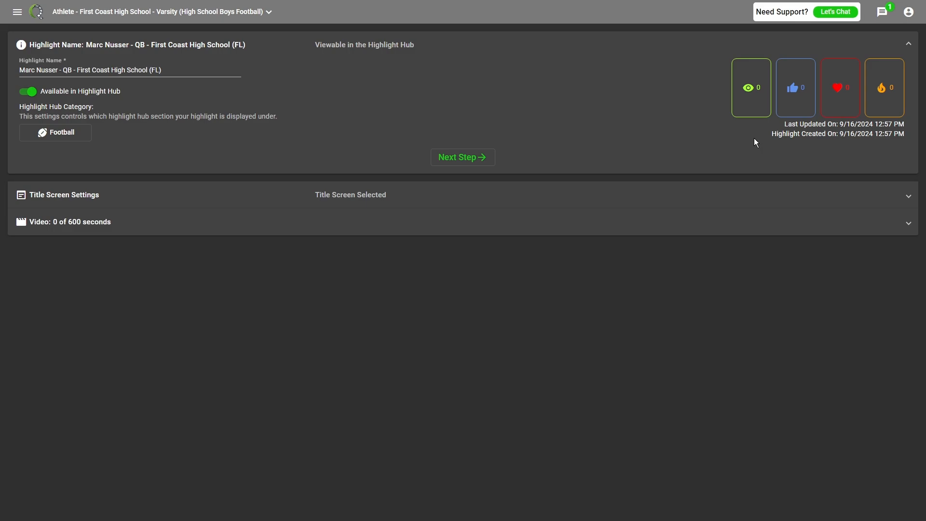
pyautogui.click(186, 71)
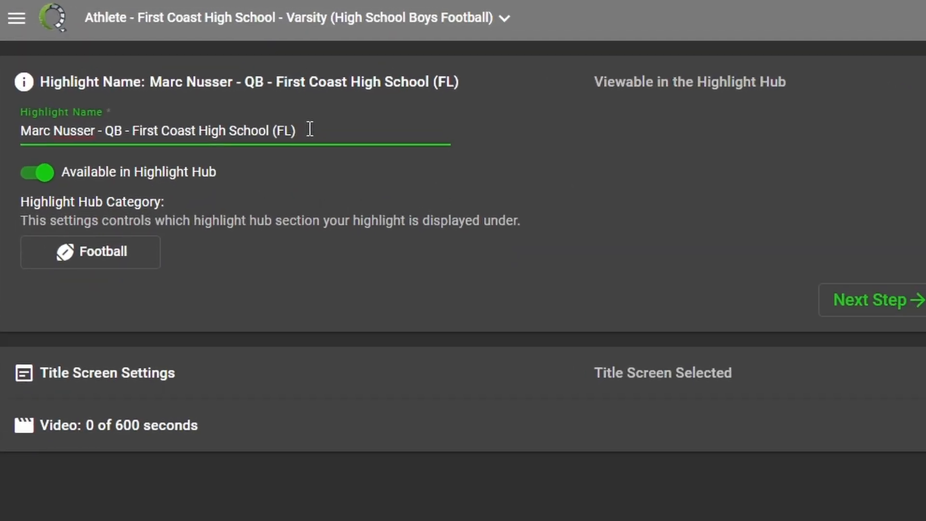
pyautogui.moveTo(337, 131); pyautogui.dragTo(105, 126)
pyautogui.moveTo(593, 83); pyautogui.dragTo(802, 87)
pyautogui.click(763, 91)
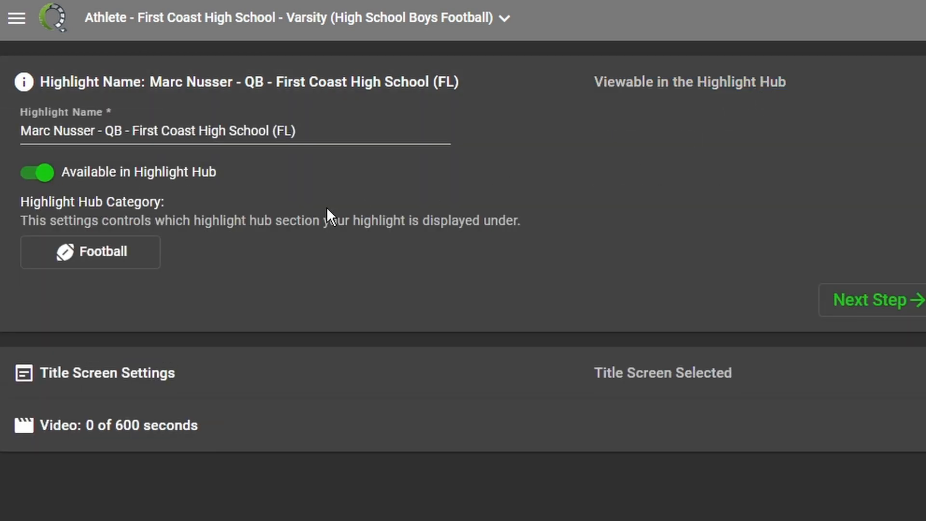
# Switch Highlight Hub availability off and back on, choose the Football category, and continue to the title screen settings
pyautogui.click(46, 173)
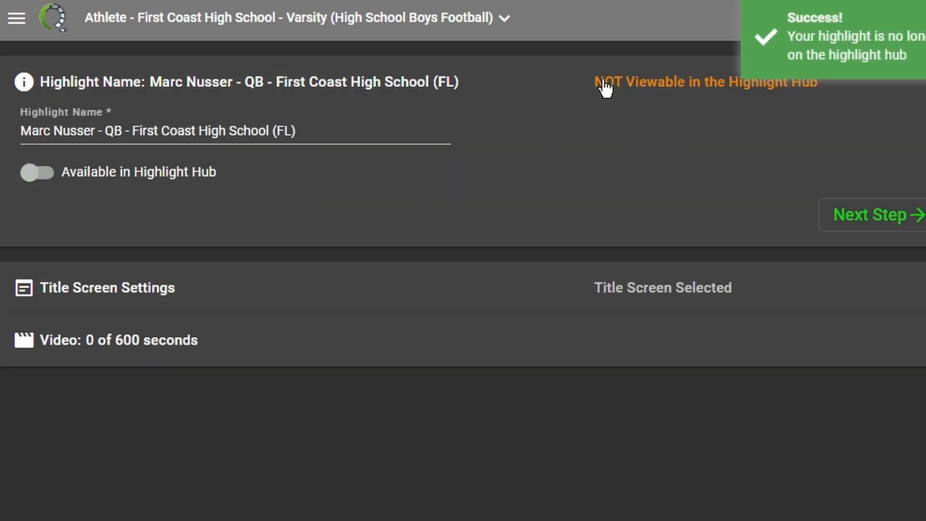
pyautogui.click(46, 173)
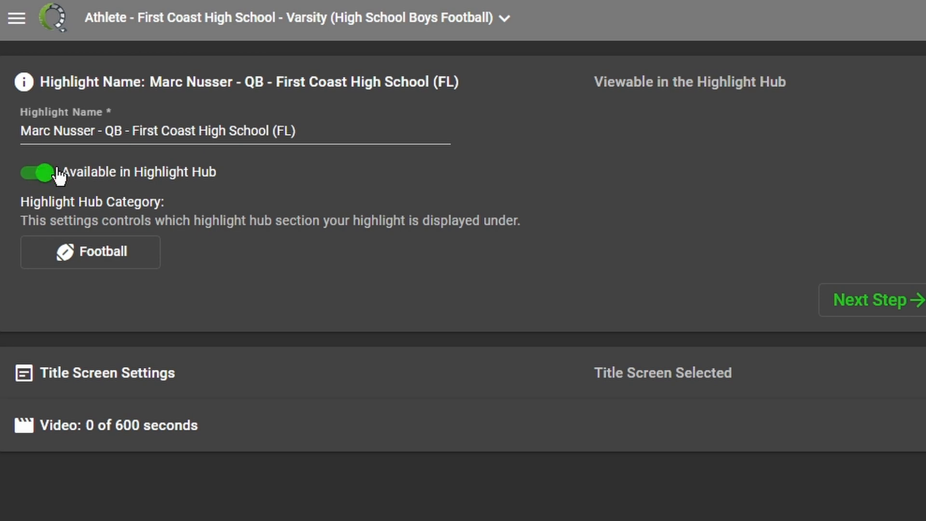
pyautogui.click(73, 249)
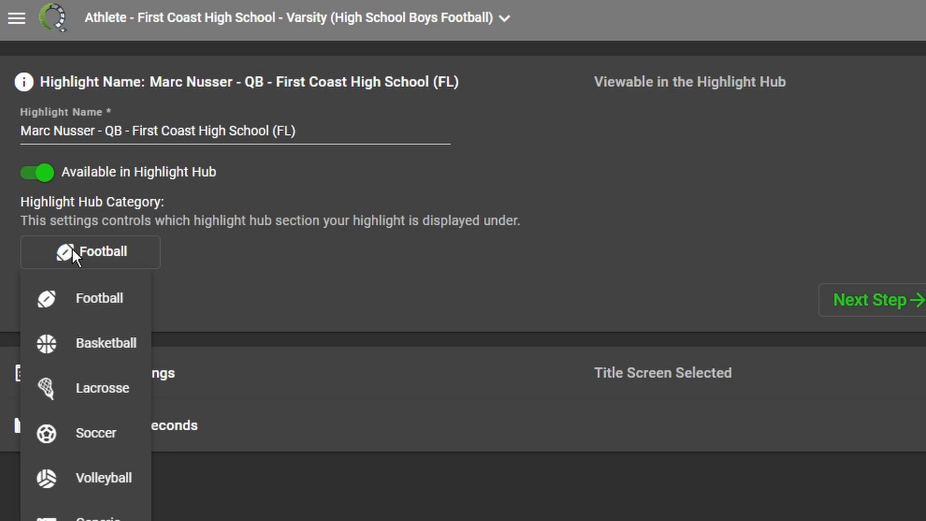
pyautogui.click(88, 294)
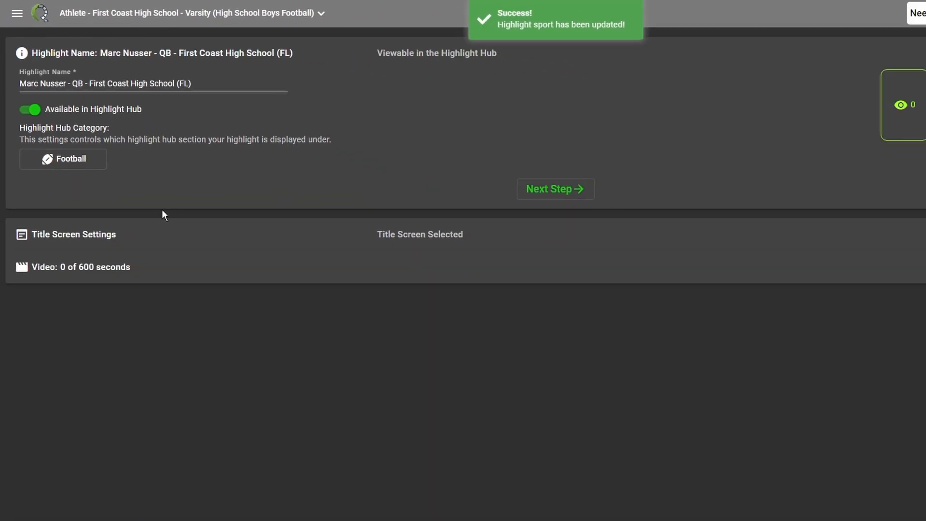
pyautogui.click(578, 197)
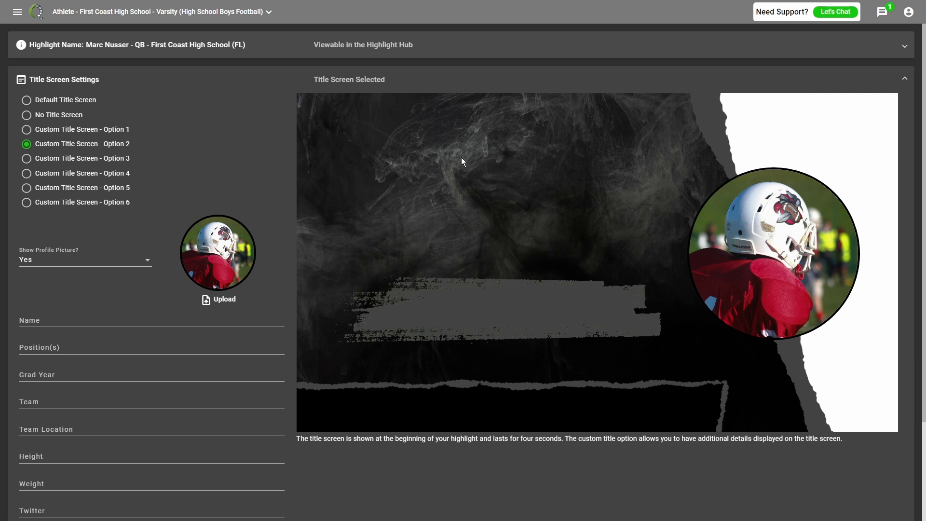
# Preview custom title screen options 1, 3 and 4 for the highlight
pyautogui.click(84, 131)
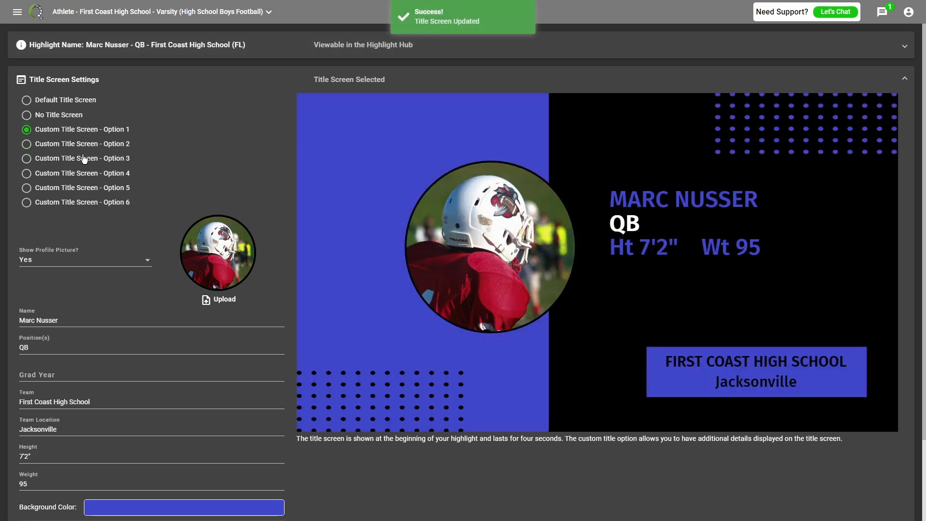
pyautogui.click(85, 158)
pyautogui.click(85, 176)
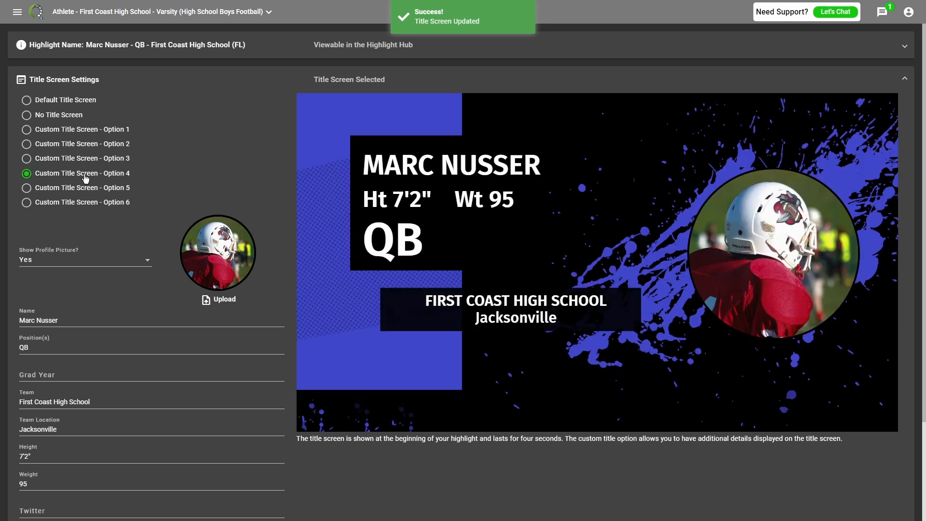
# Keep the profile picture option at Yes and set the title screen's grad year to 2028
pyautogui.scroll(-2, 94, 200)
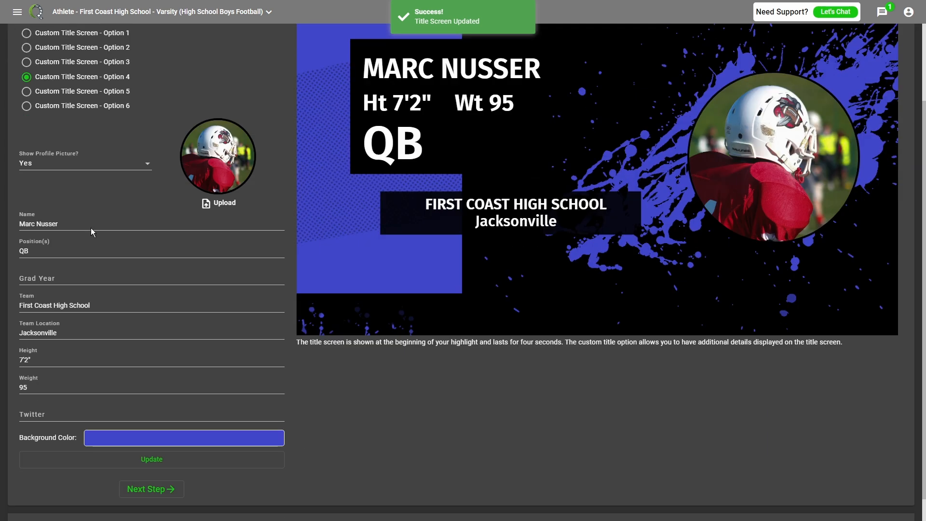
pyautogui.click(58, 165)
pyautogui.click(58, 163)
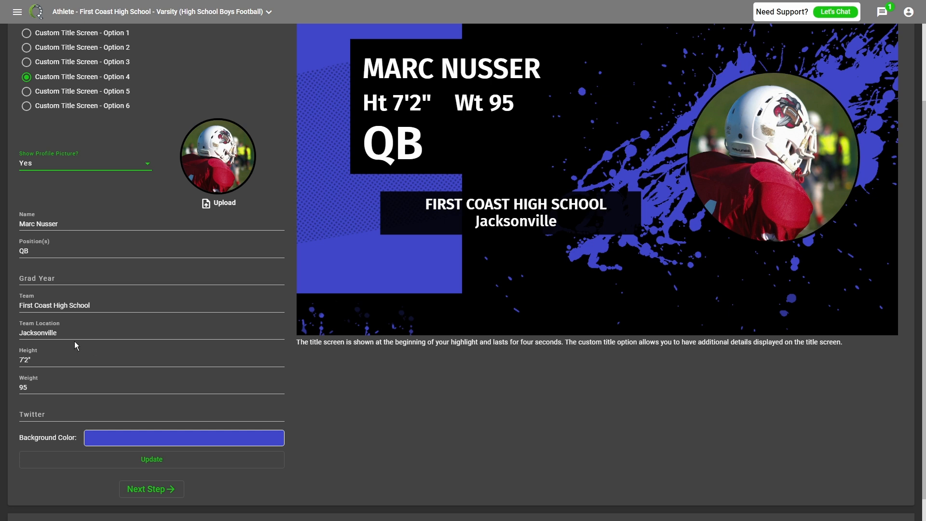
pyautogui.click(53, 278)
pyautogui.write('2028')
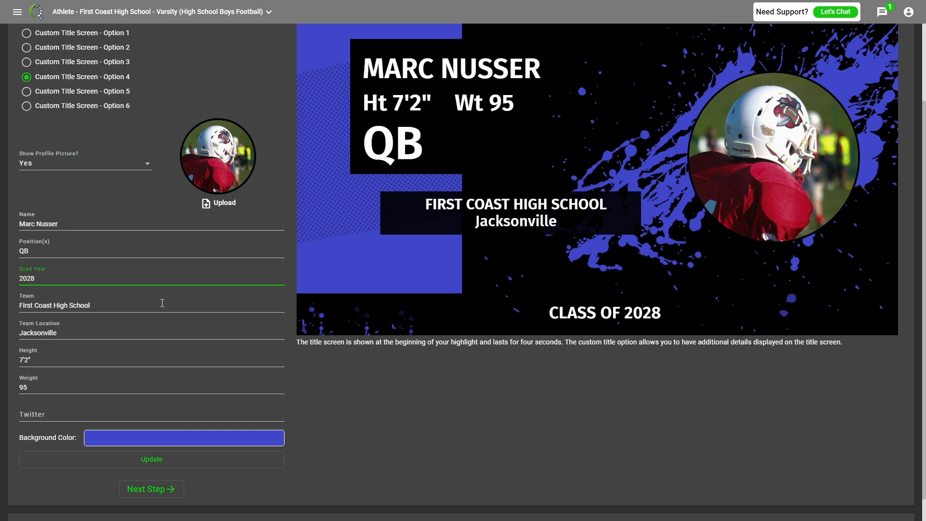
pyautogui.click(464, 92)
pyautogui.scroll(1, 465, 92)
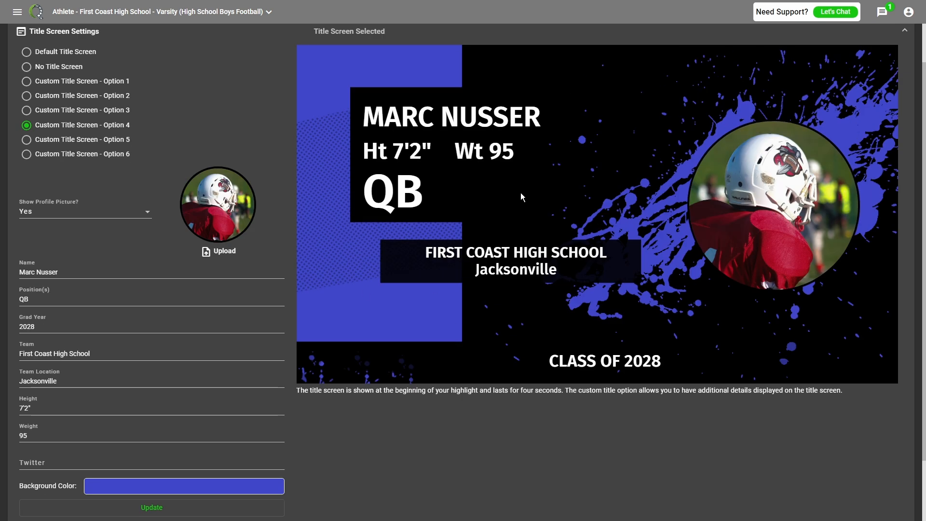
pyautogui.scroll(-2, 116, 382)
pyautogui.click(116, 385)
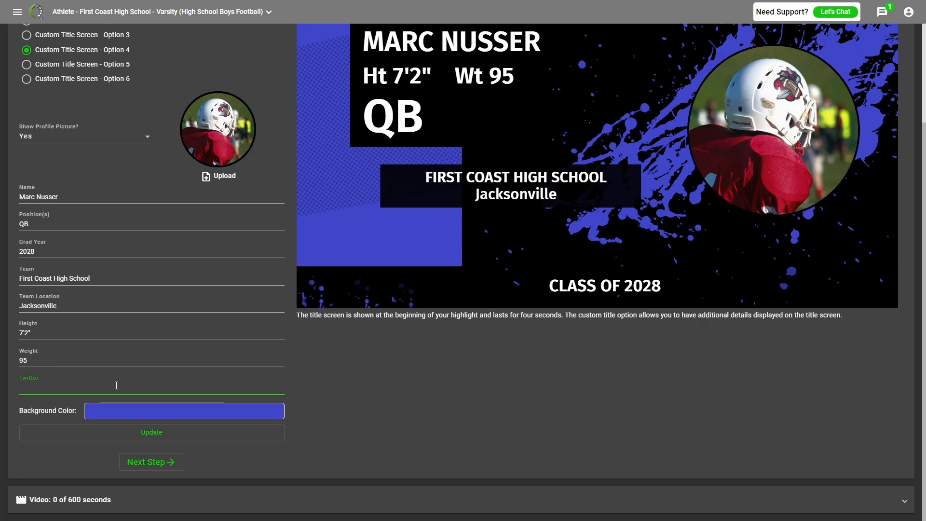
pyautogui.write('@test')
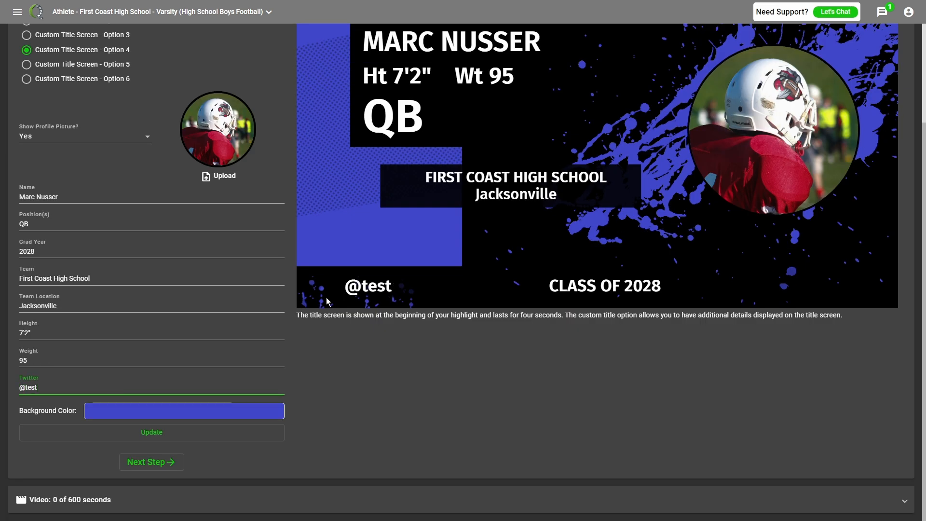
# Try Custom Title Screen - Option 5 with a white background color
pyautogui.scroll(1, 406, 222)
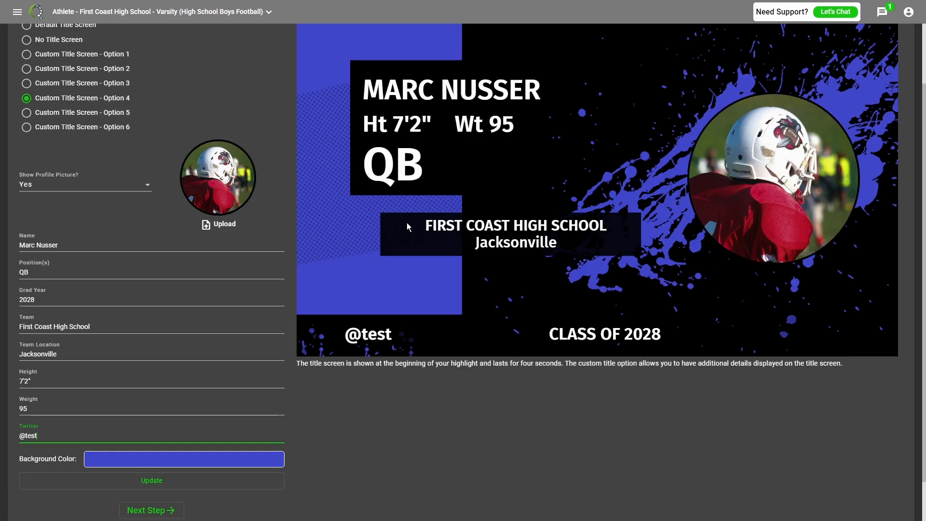
pyautogui.click(87, 115)
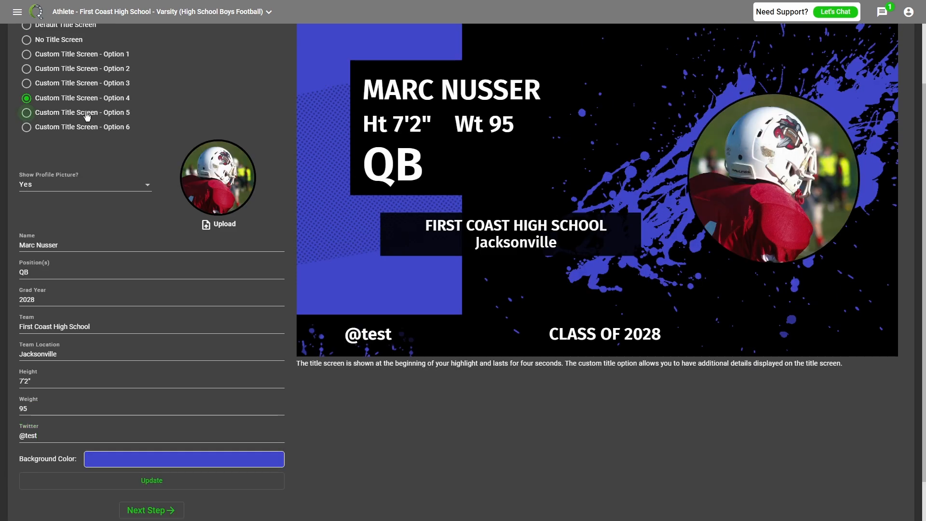
pyautogui.click(129, 460)
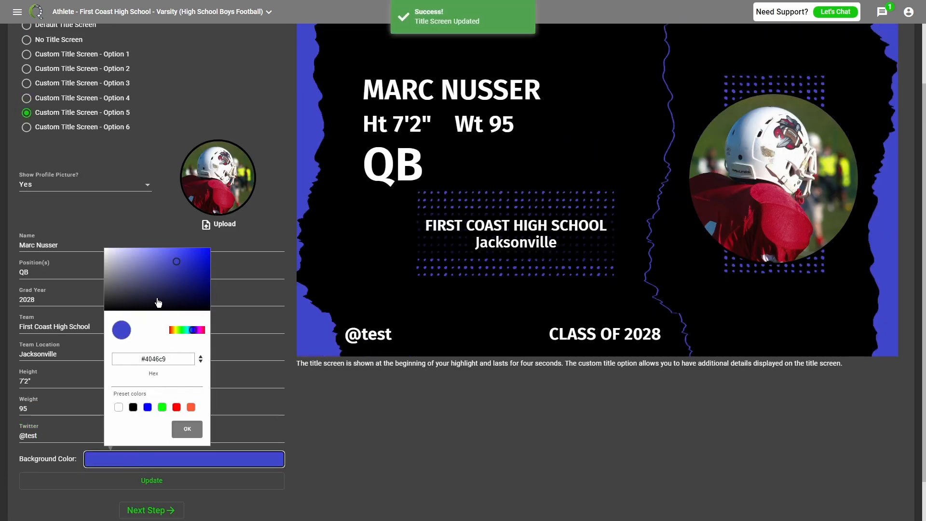
pyautogui.moveTo(159, 308); pyautogui.dragTo(82, 223)
pyautogui.click(187, 429)
pyautogui.scroll(1, 129, 248)
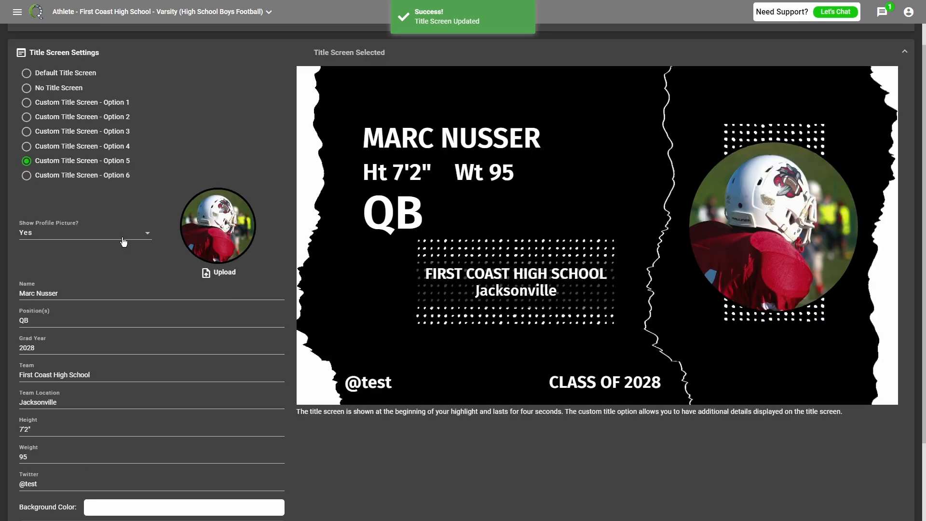
# Select Custom Title Screen - Option 3 with a red background color and save the title screen update
pyautogui.click(67, 129)
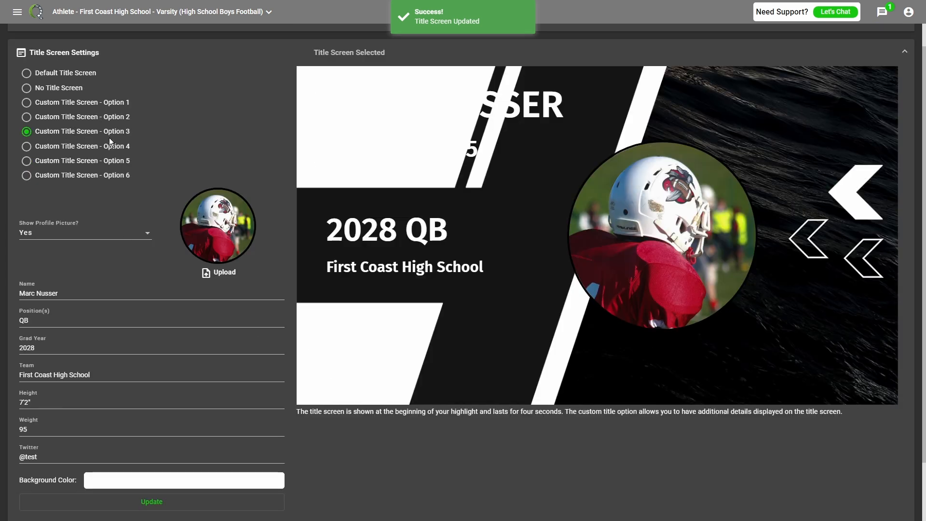
pyautogui.scroll(-1, 189, 287)
pyautogui.scroll(1, 316, 369)
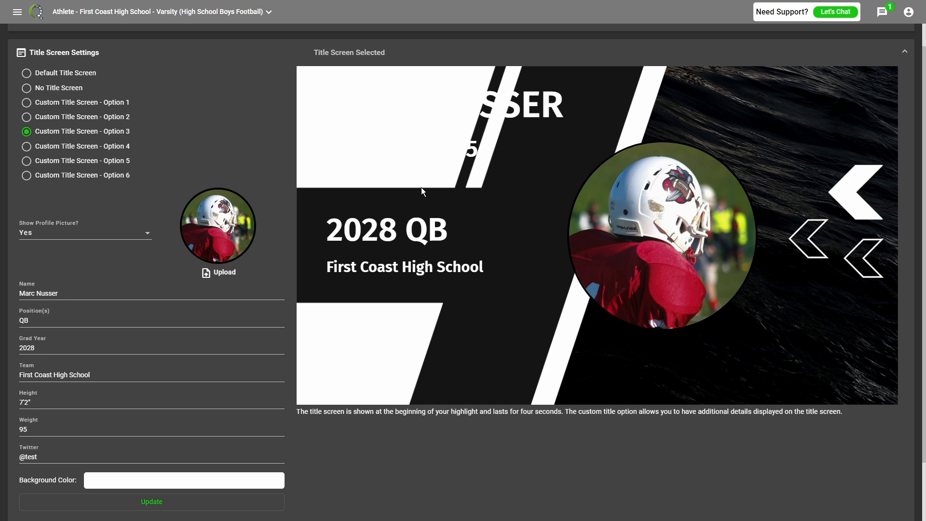
pyautogui.click(121, 482)
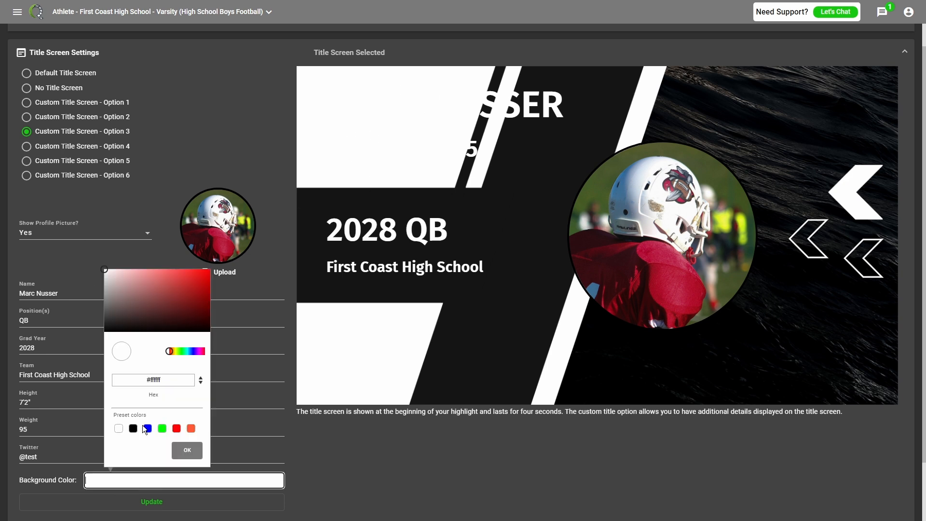
pyautogui.click(168, 310)
pyautogui.click(187, 450)
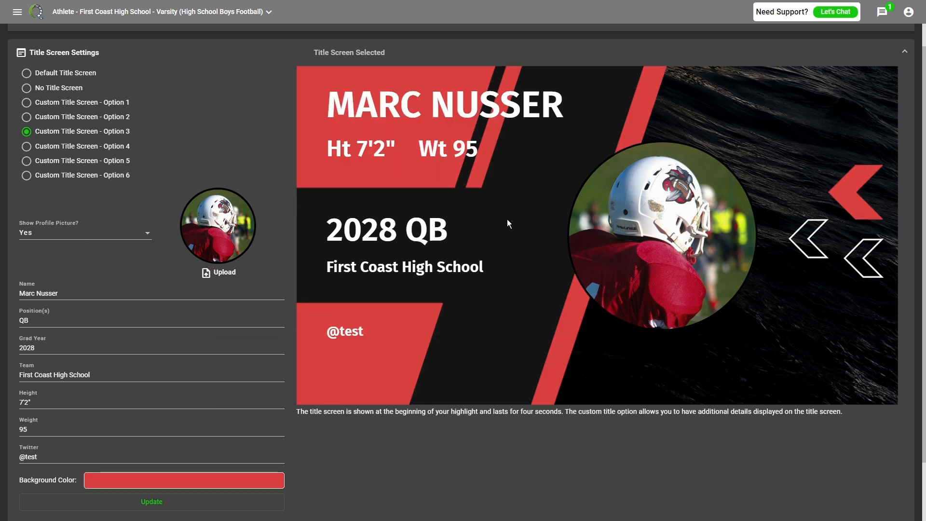
pyautogui.scroll(-1, 391, 284)
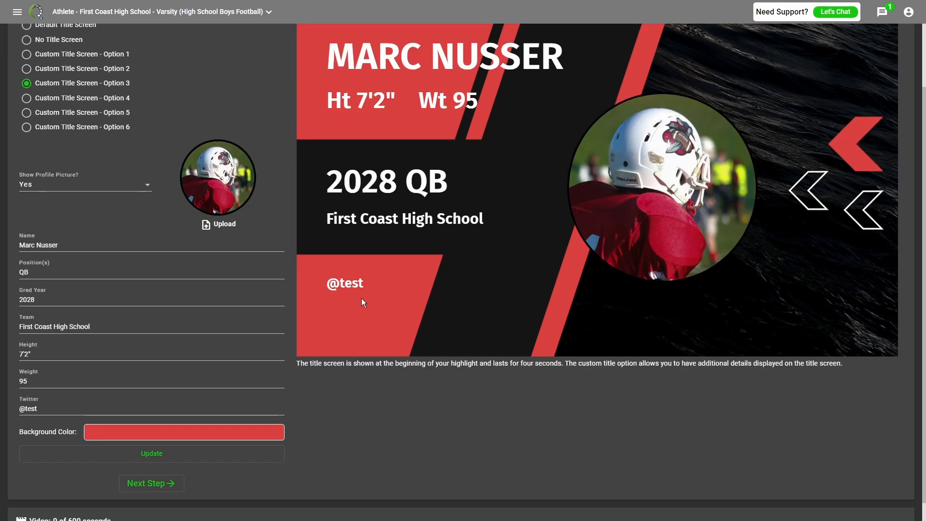
pyautogui.click(162, 458)
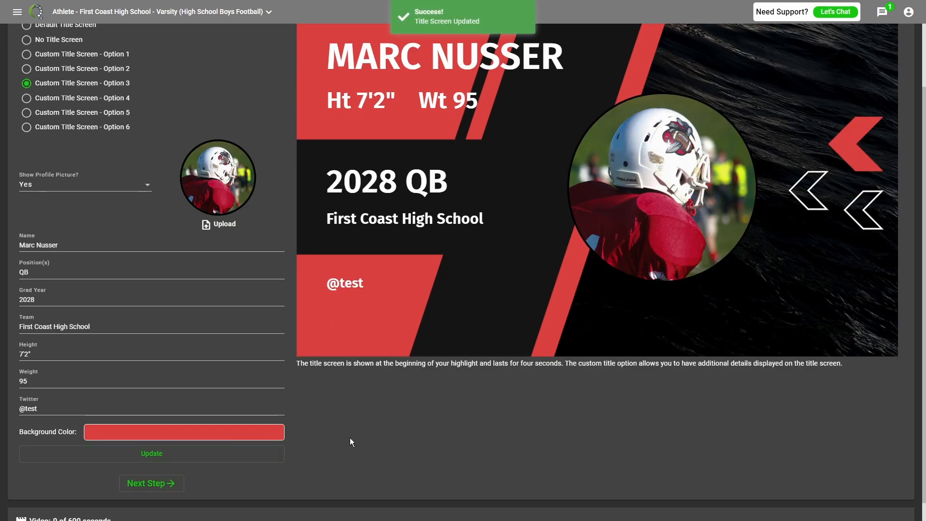
pyautogui.scroll(1, 551, 107)
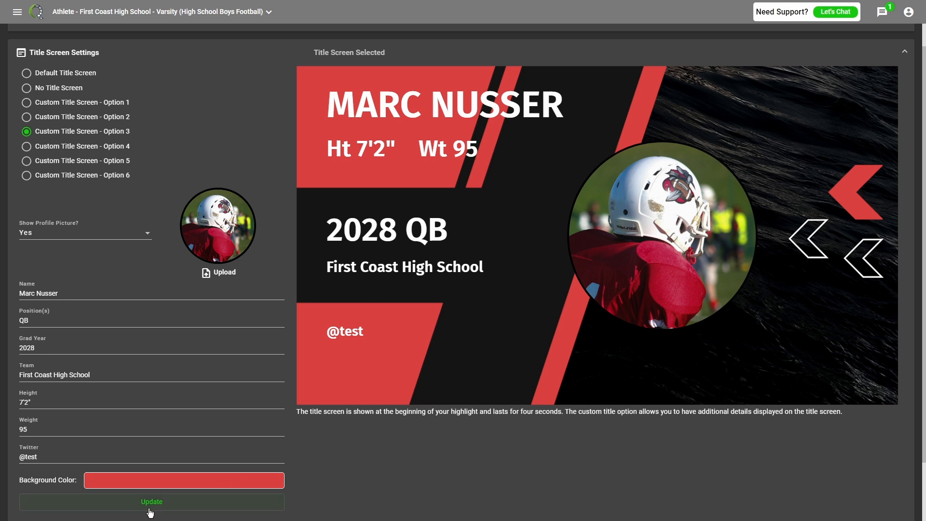
pyautogui.scroll(-1, 151, 510)
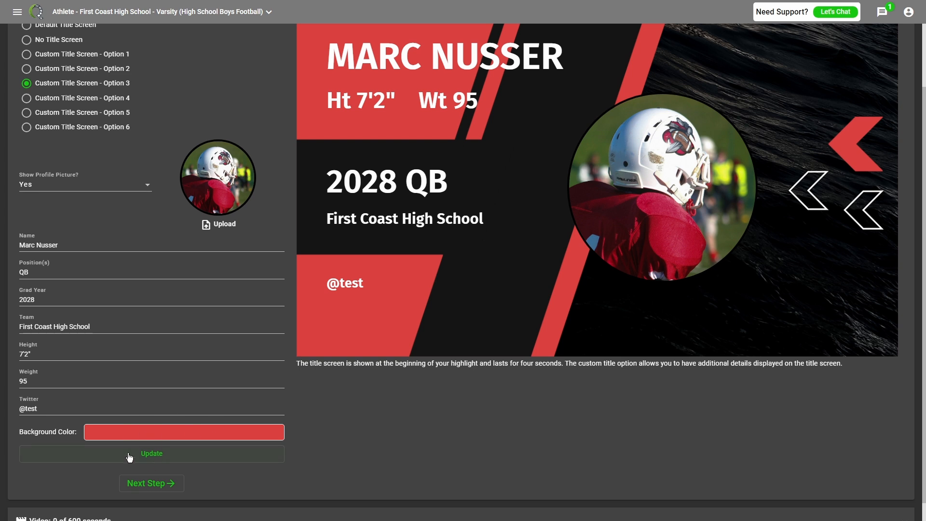
# Continue to the video section, start adding video, and look through the team media library and favorites before returning to the games and playlists
pyautogui.click(148, 484)
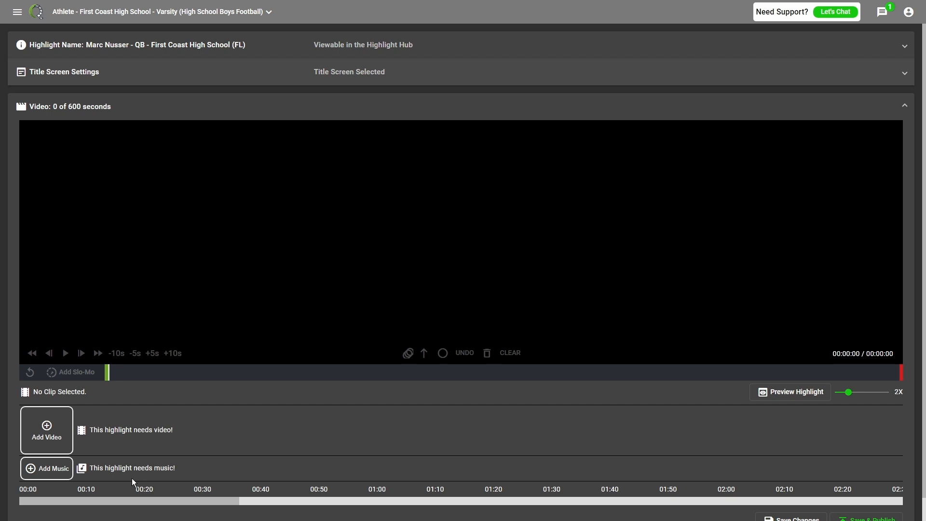
pyautogui.click(48, 437)
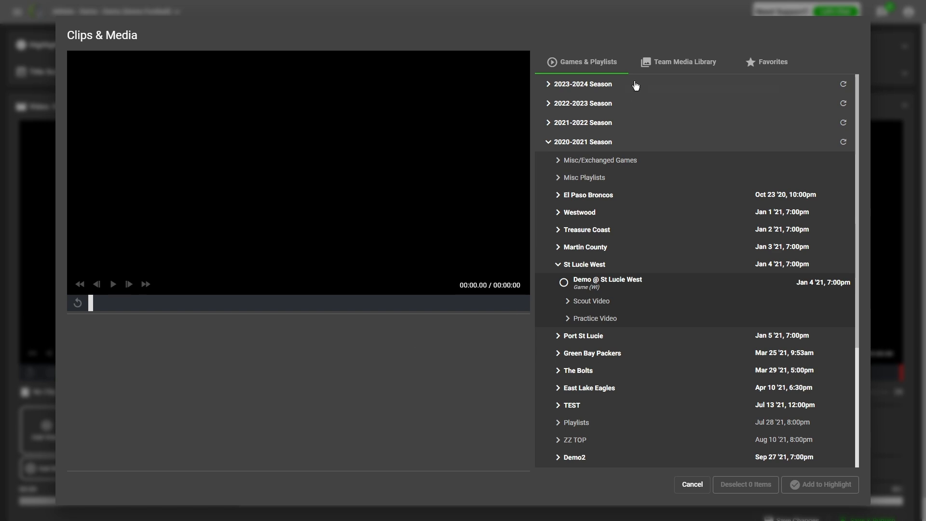
pyautogui.click(656, 64)
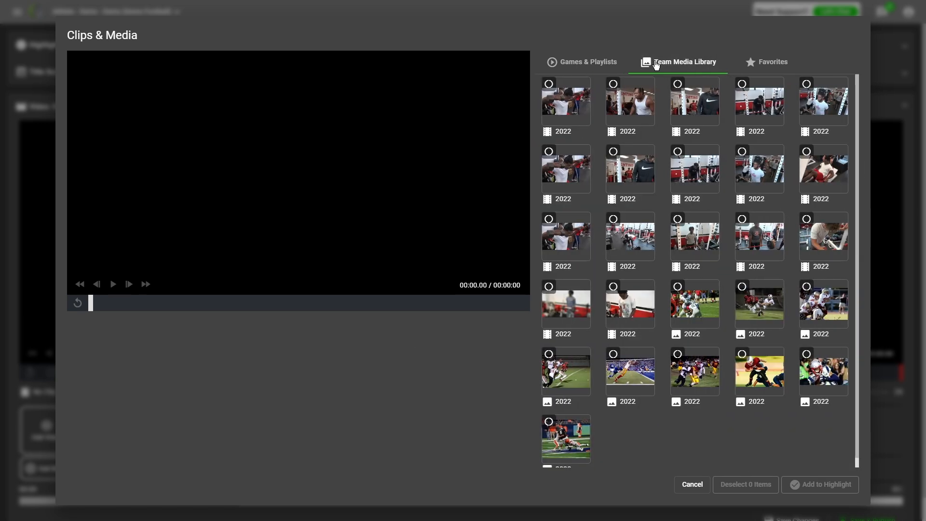
pyautogui.click(765, 61)
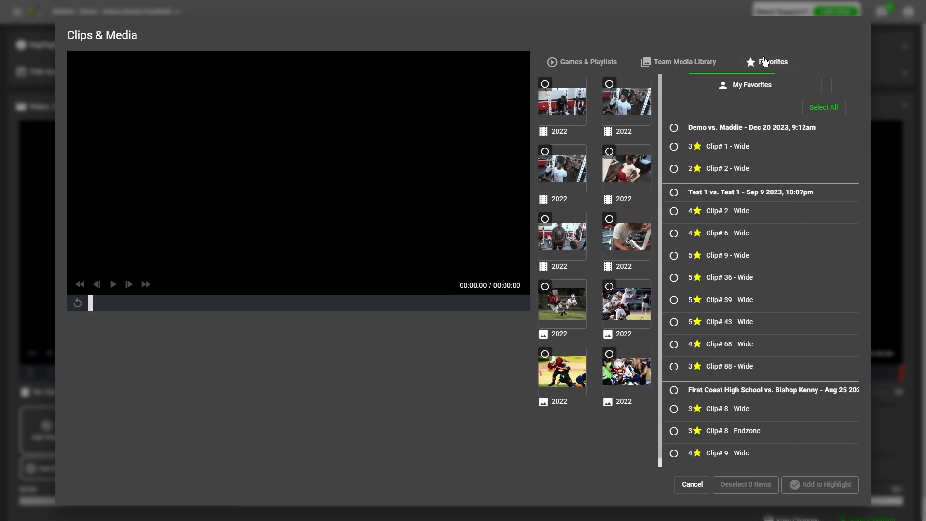
pyautogui.click(599, 64)
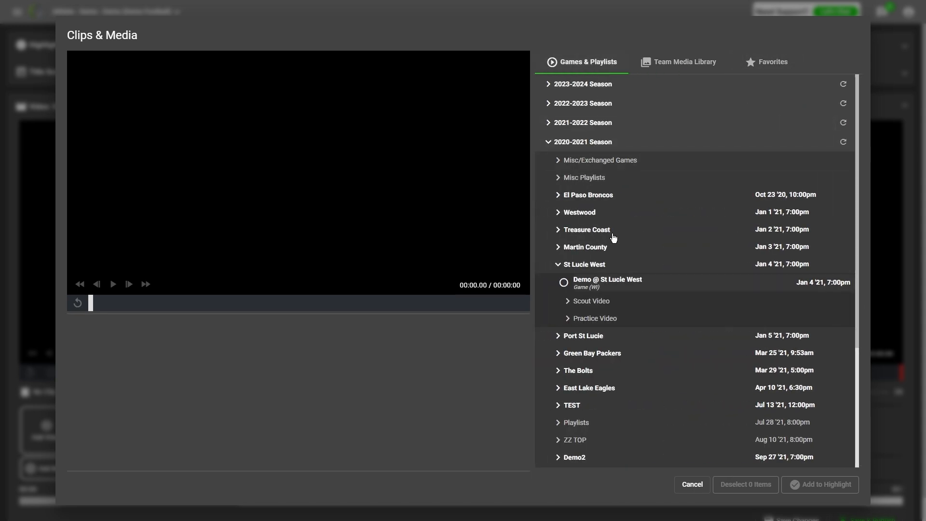
# Load the Demo @ St Lucie West game from the 2020-2021 season, browse its clips and preview Clip# 2
pyautogui.click(563, 282)
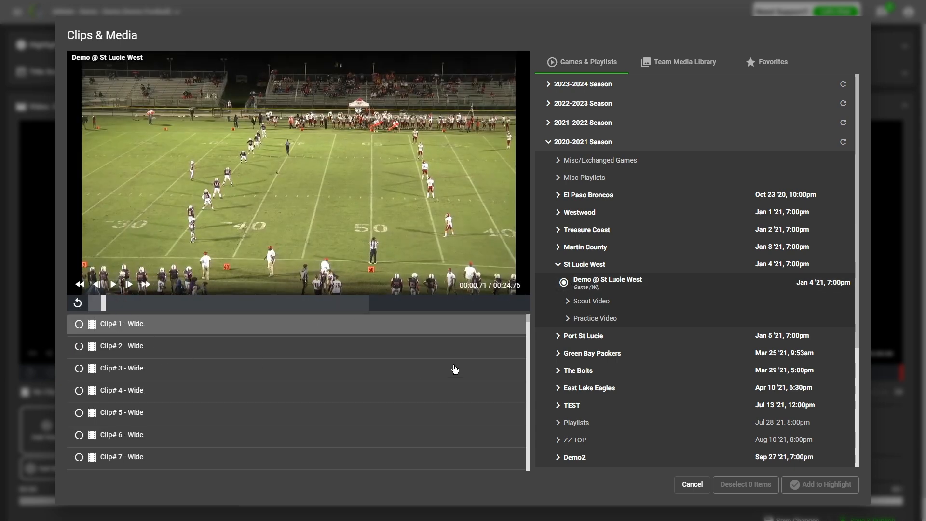
pyautogui.moveTo(531, 323); pyautogui.dragTo(530, 349)
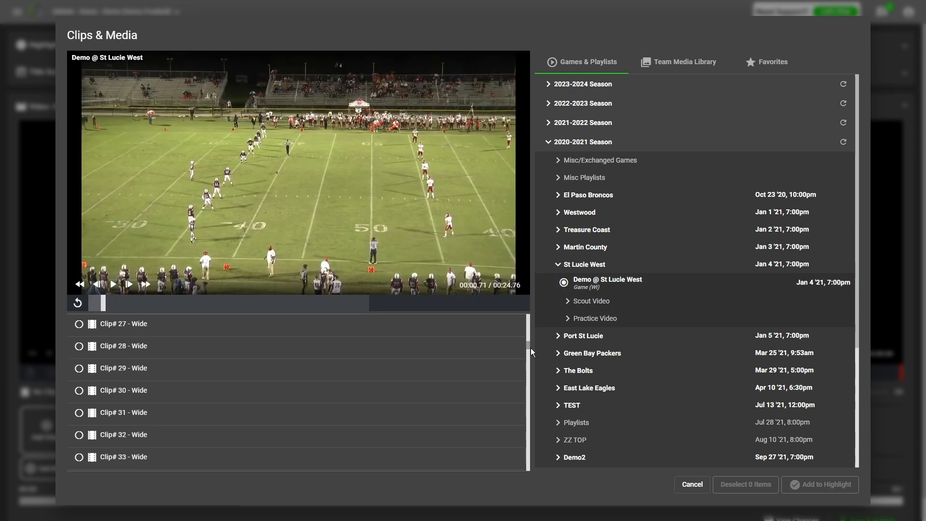
pyautogui.moveTo(103, 303); pyautogui.dragTo(240, 313)
pyautogui.click(137, 353)
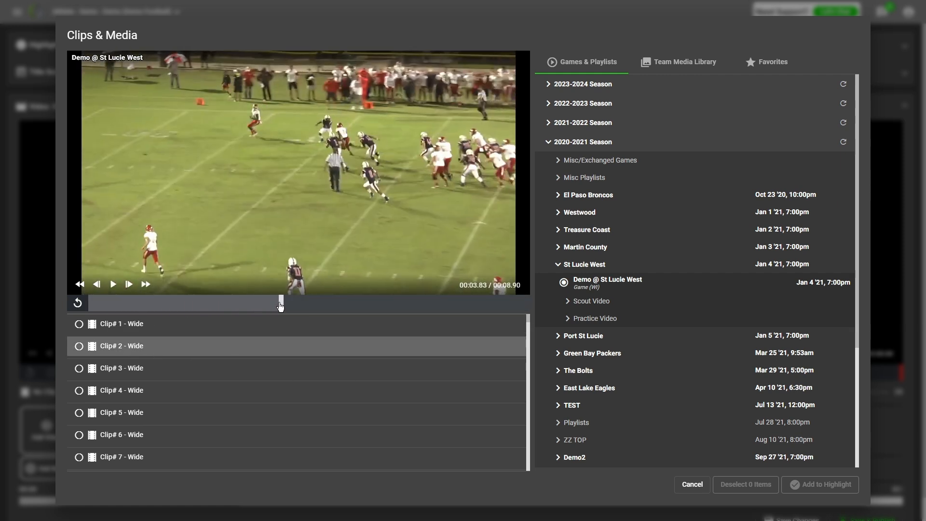
pyautogui.click(112, 284)
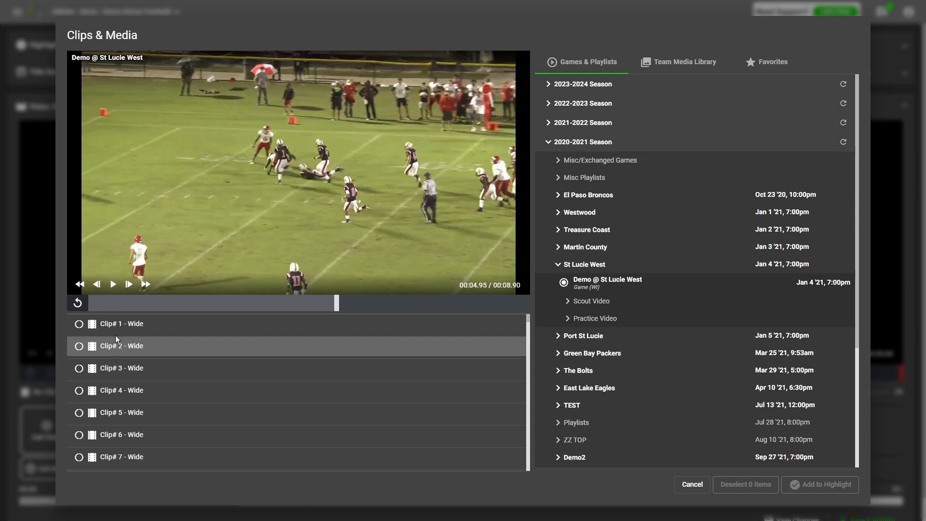
# Try selecting and deselecting Clip# 2, select Clip# 2 and Clip# 3 of the game, and preview Clip# 5
pyautogui.click(79, 347)
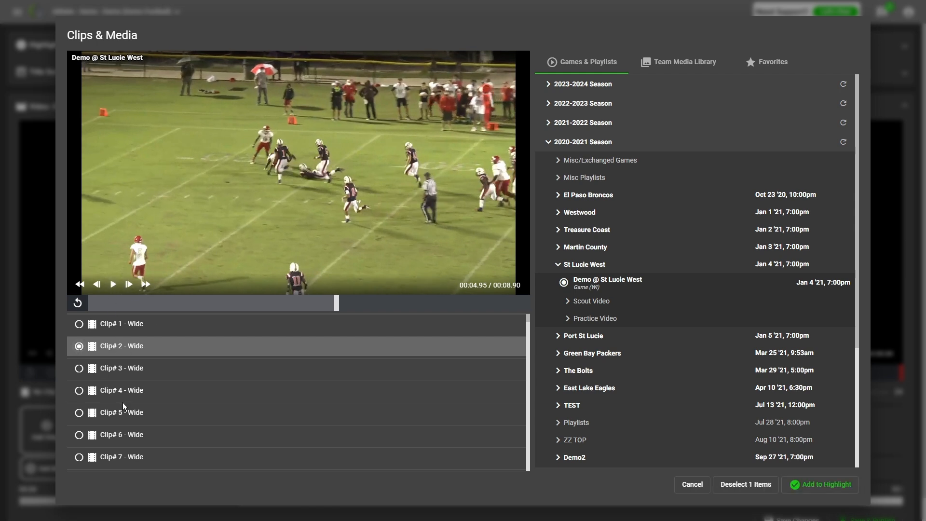
pyautogui.click(748, 490)
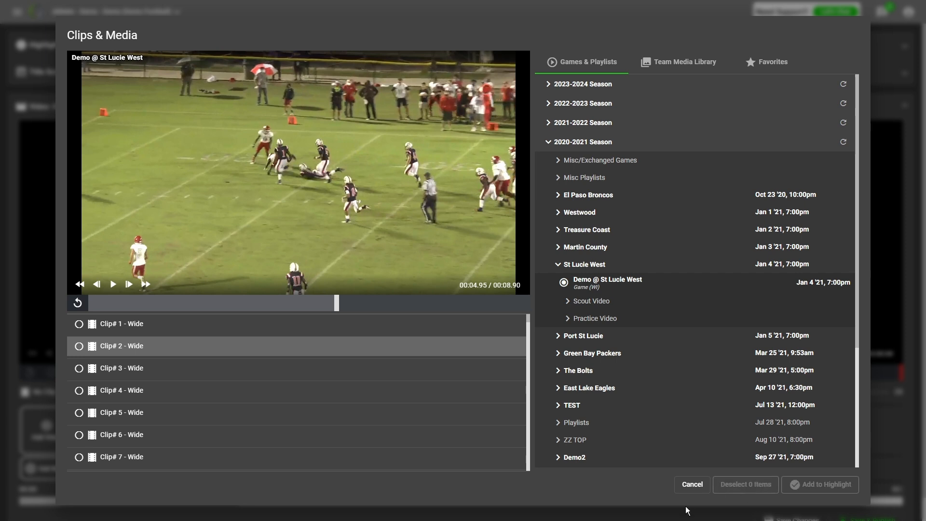
pyautogui.click(79, 346)
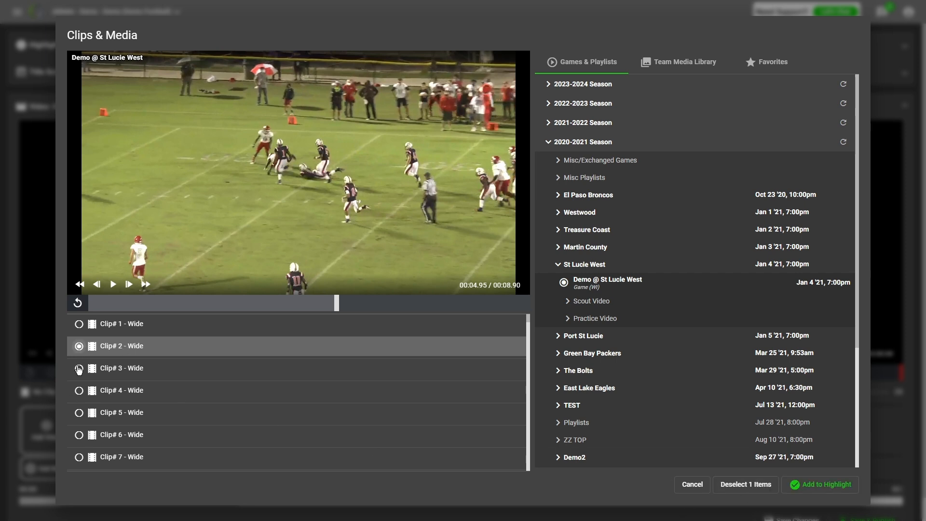
pyautogui.click(78, 369)
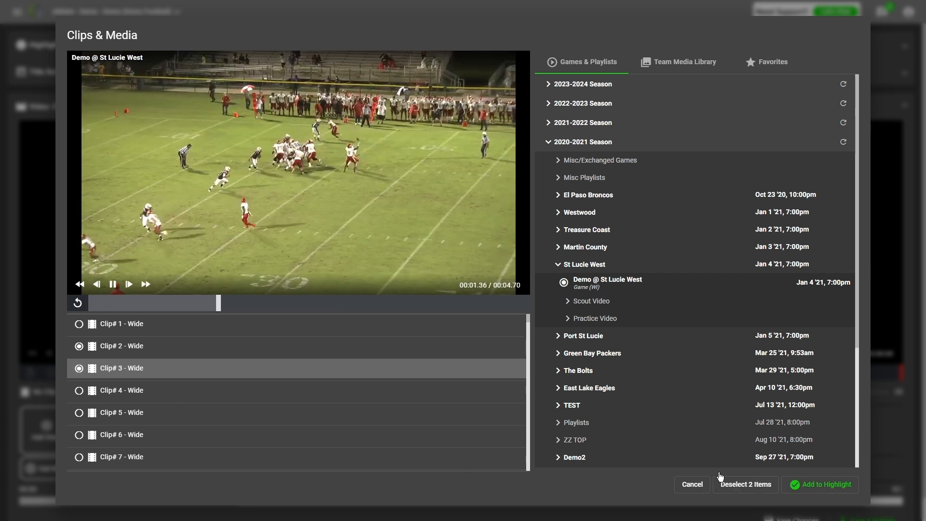
pyautogui.click(111, 285)
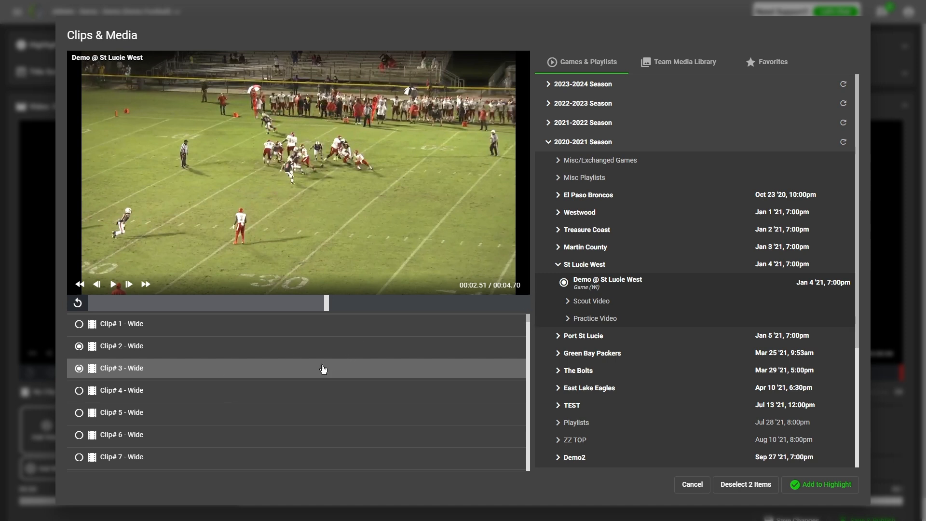
pyautogui.scroll(-1, 319, 391)
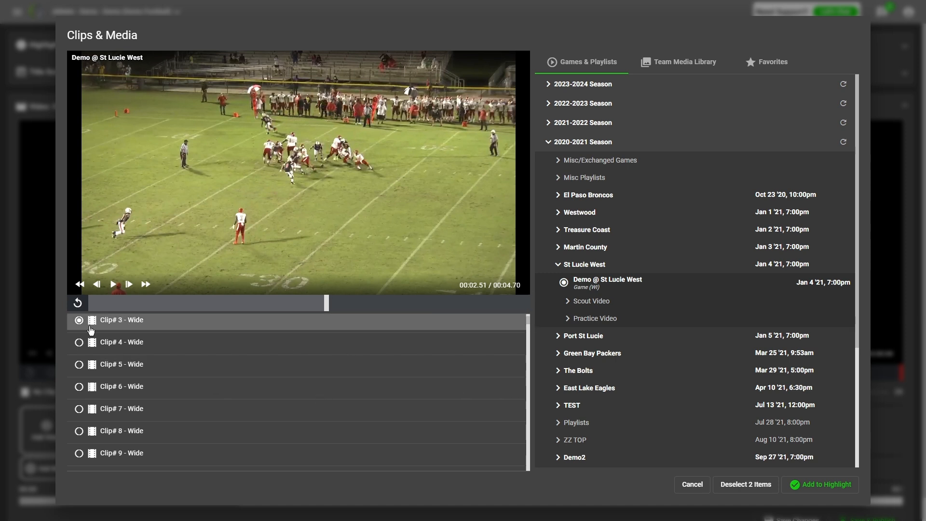
pyautogui.click(122, 366)
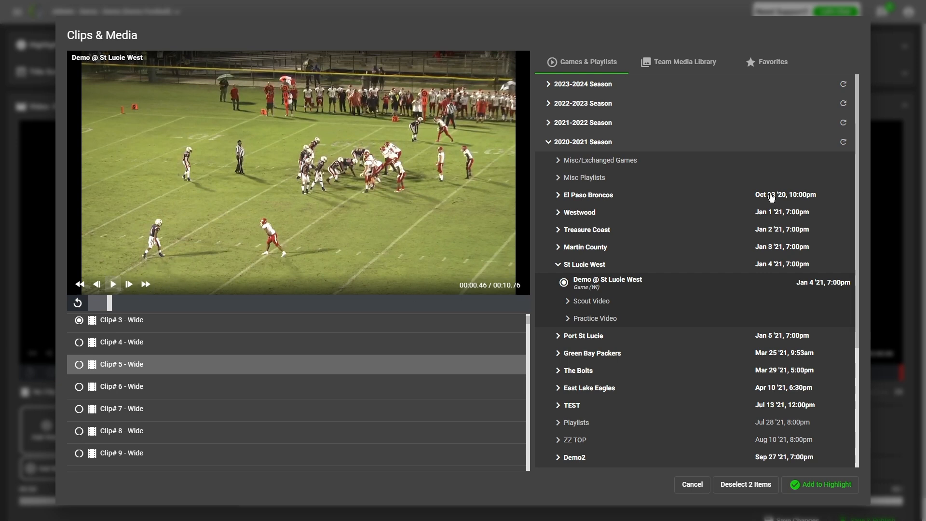
# Open the favorites and look through the star-rated clips of all listed games
pyautogui.click(793, 68)
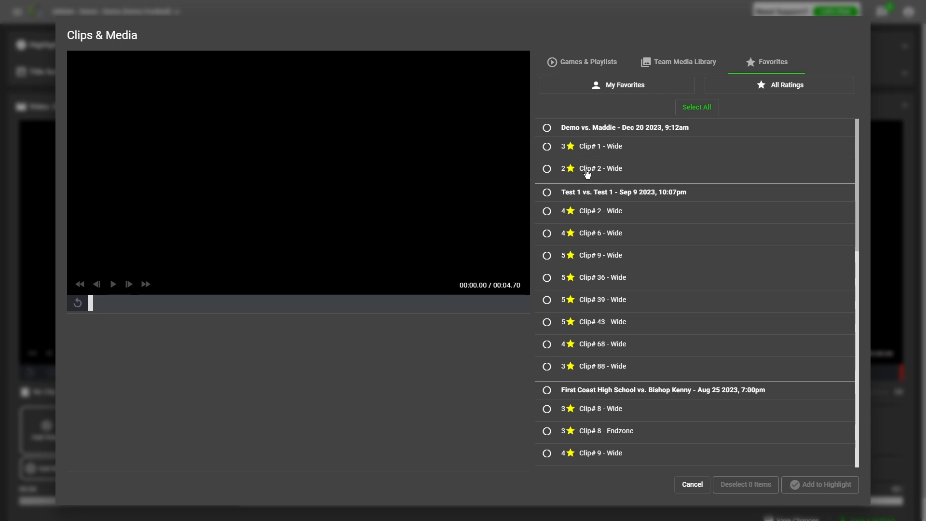
pyautogui.scroll(-1, 574, 185)
pyautogui.scroll(-1, 588, 321)
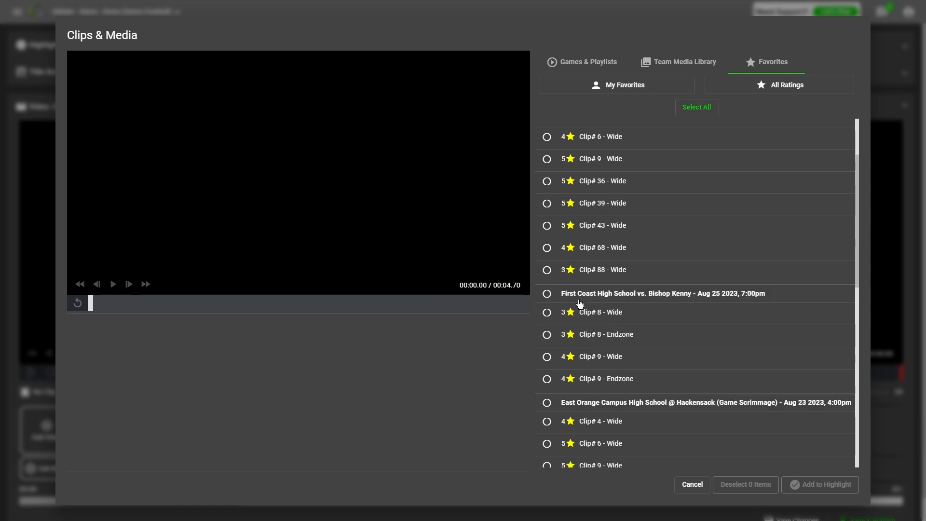
pyautogui.scroll(-1, 610, 369)
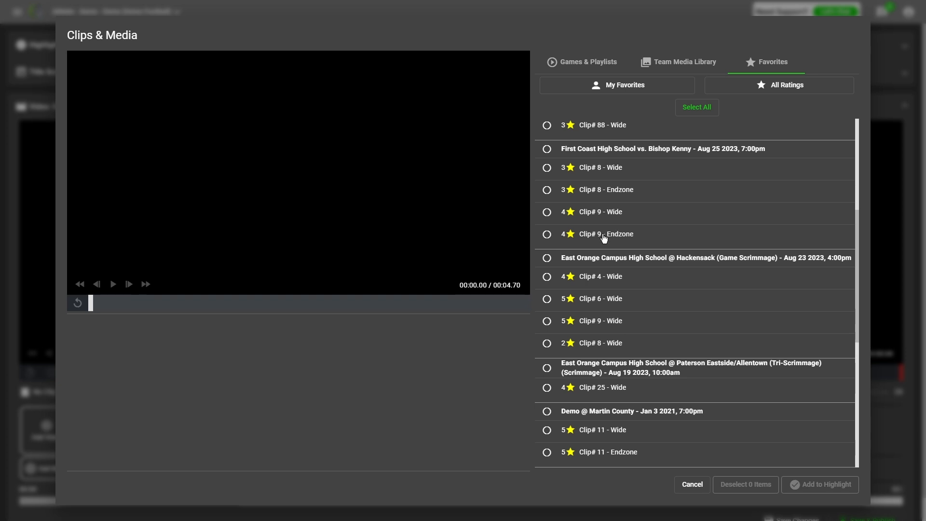
pyautogui.scroll(-6, 588, 322)
pyautogui.scroll(5, 588, 323)
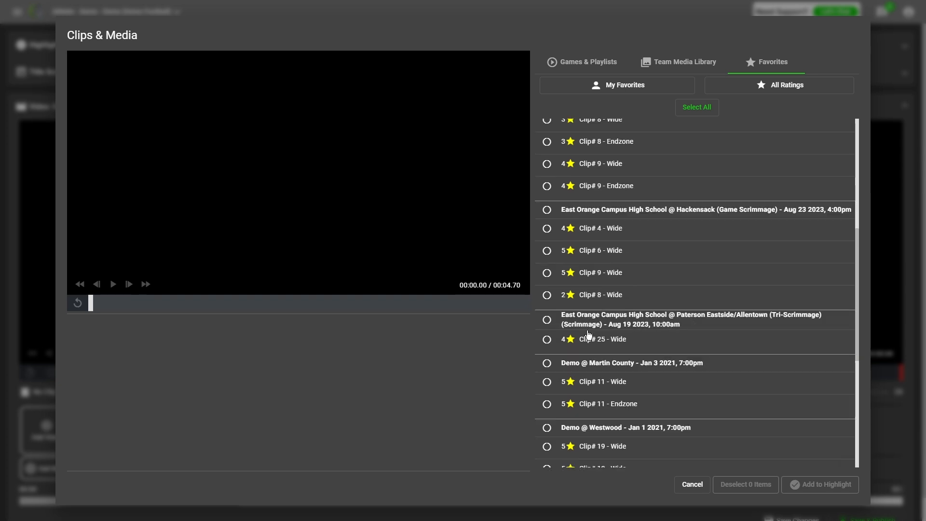
pyautogui.scroll(6, 587, 349)
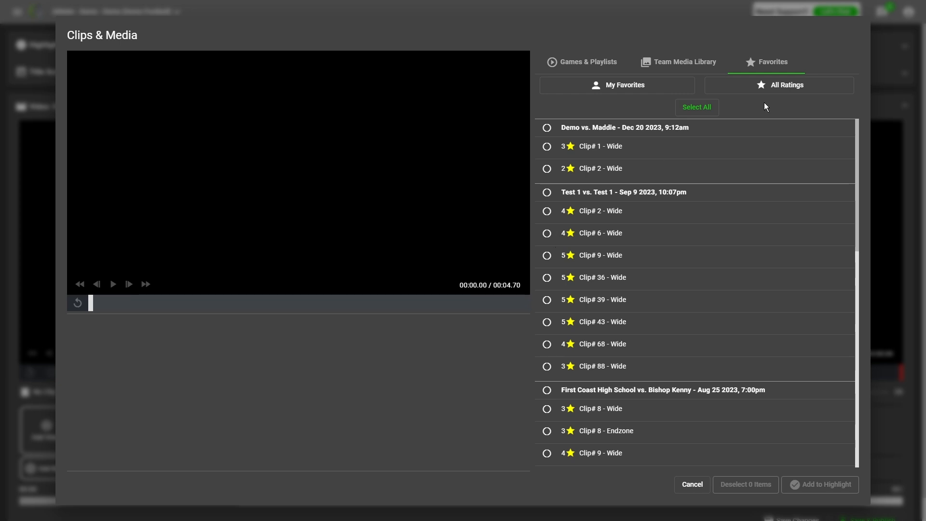
# Filter the favorites to 5-star ratings and select all of the filtered clips
pyautogui.click(779, 93)
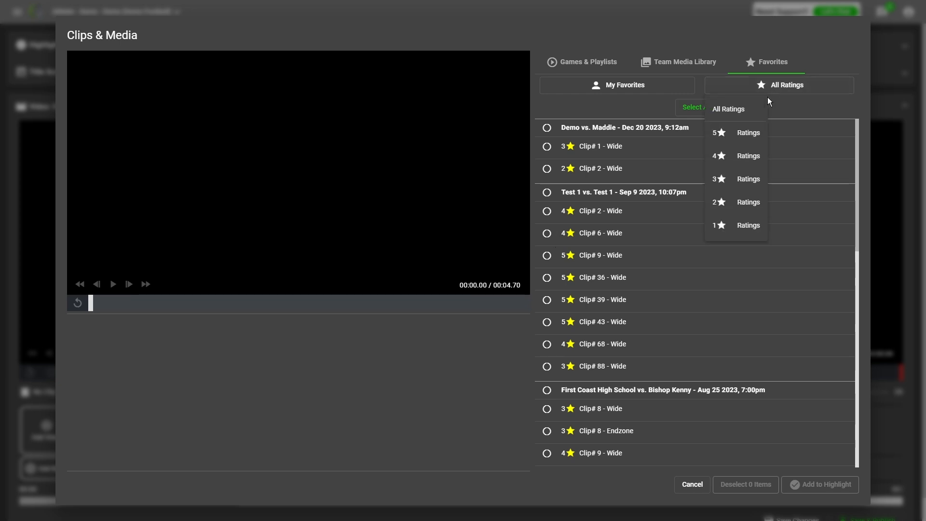
pyautogui.click(746, 136)
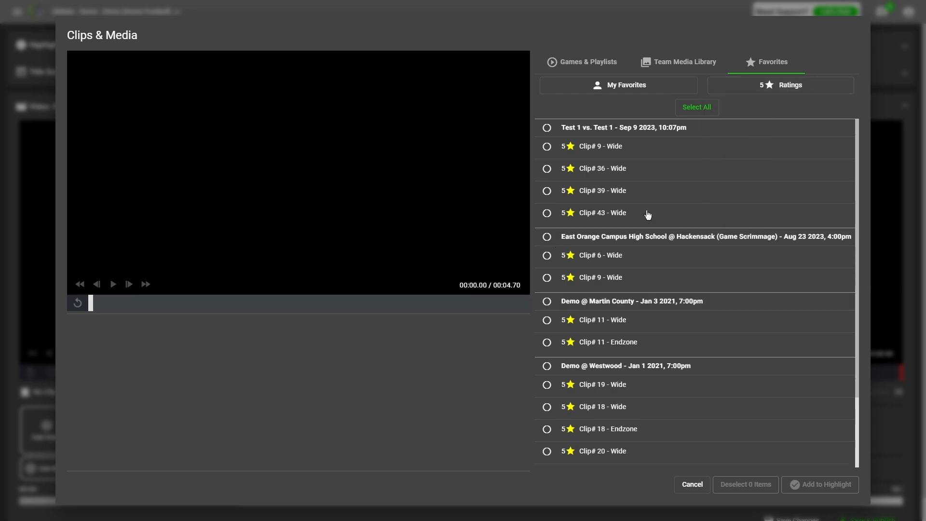
pyautogui.click(697, 108)
pyautogui.scroll(-2, 661, 270)
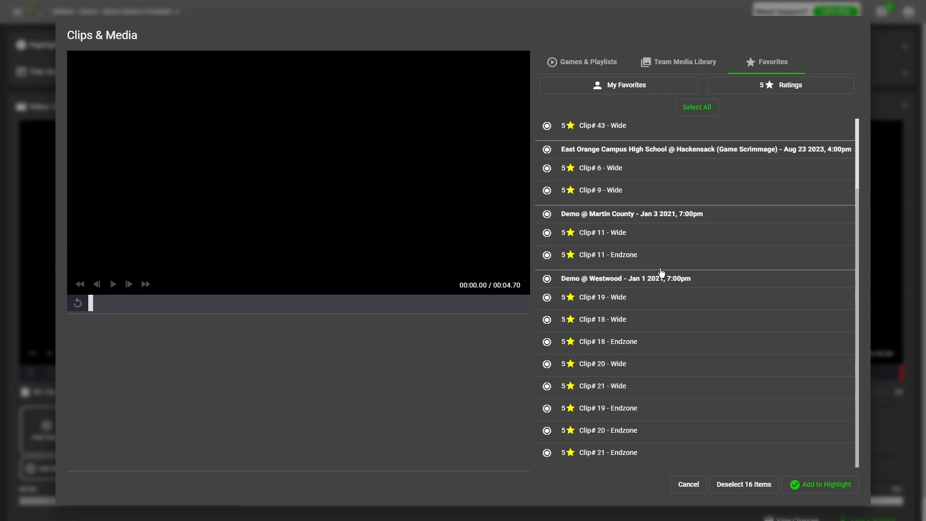
# Filter the favorites to 4-star ratings and add all of those clips to the selection
pyautogui.scroll(2, 661, 273)
pyautogui.click(753, 89)
pyautogui.click(738, 159)
pyautogui.click(699, 108)
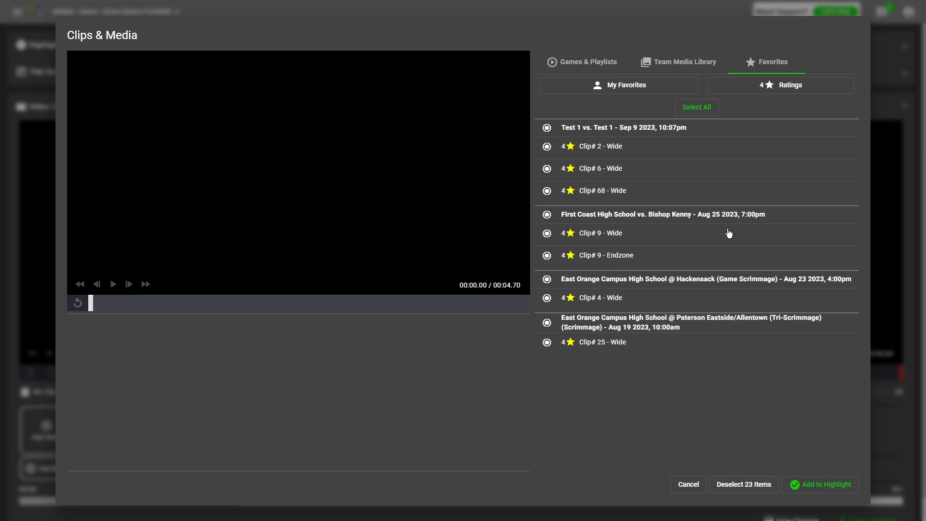
# Select a dumbbell workout video and a football tackle image from the team media library, and add all selected items to the highlight
pyautogui.click(702, 72)
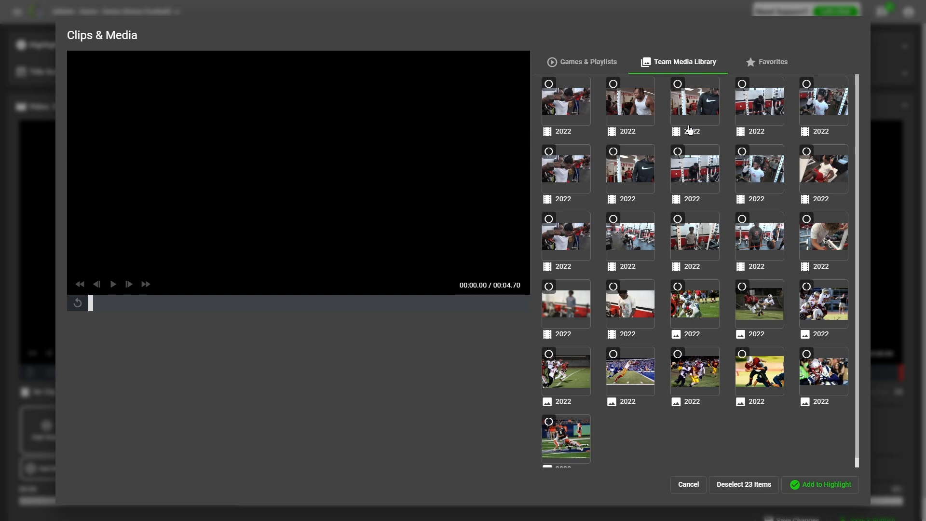
pyautogui.click(547, 151)
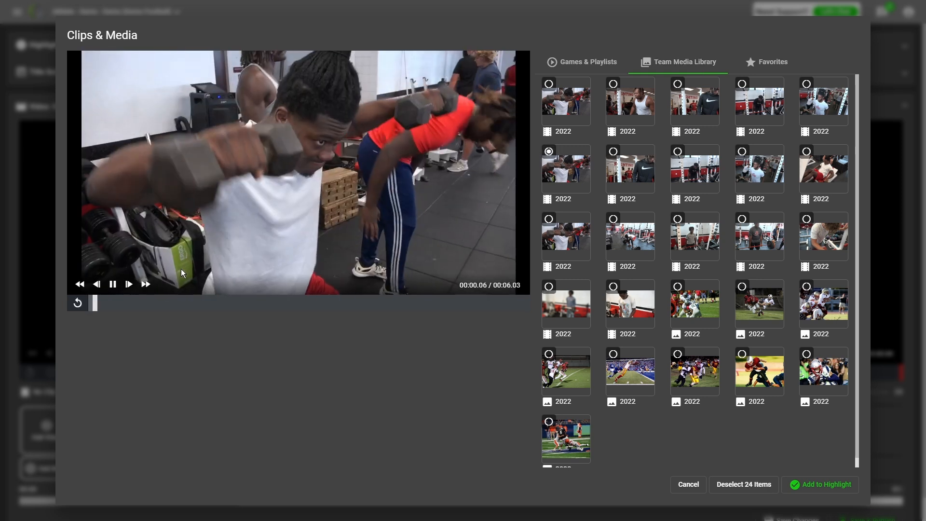
pyautogui.click(112, 285)
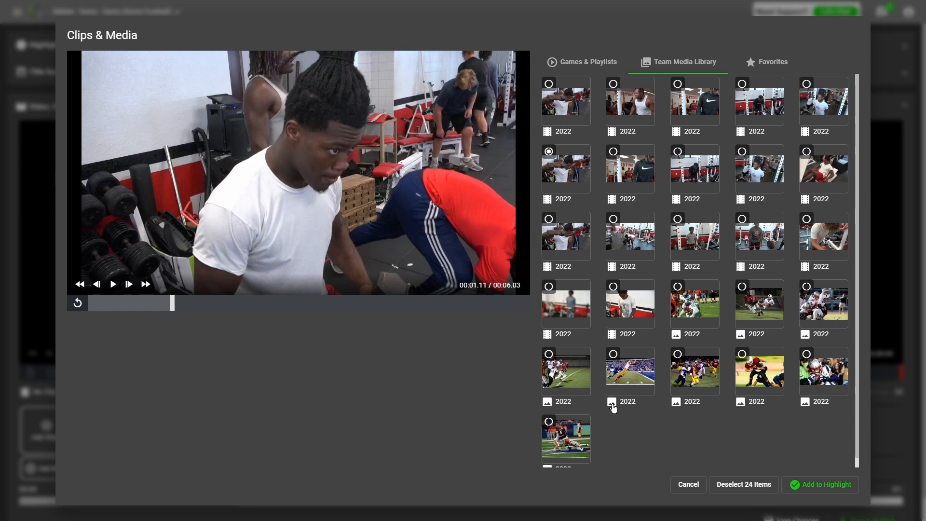
pyautogui.click(741, 354)
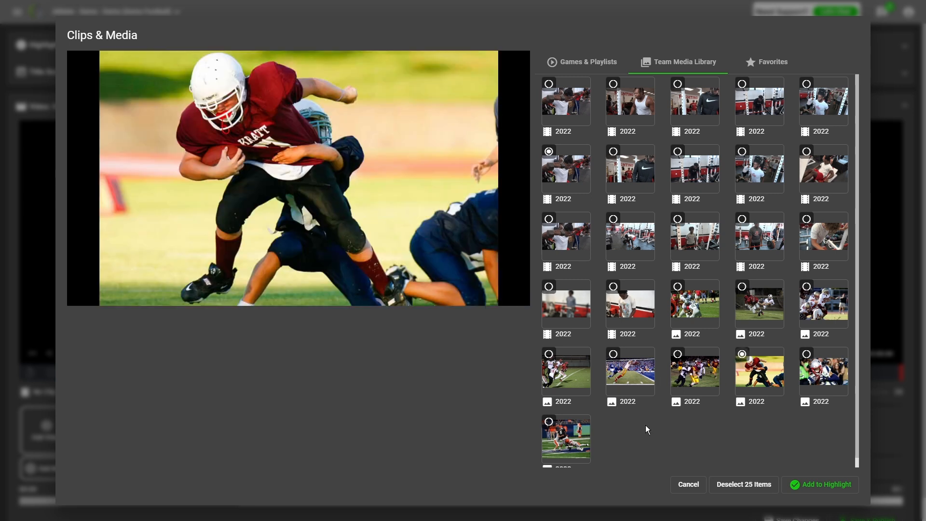
pyautogui.click(827, 488)
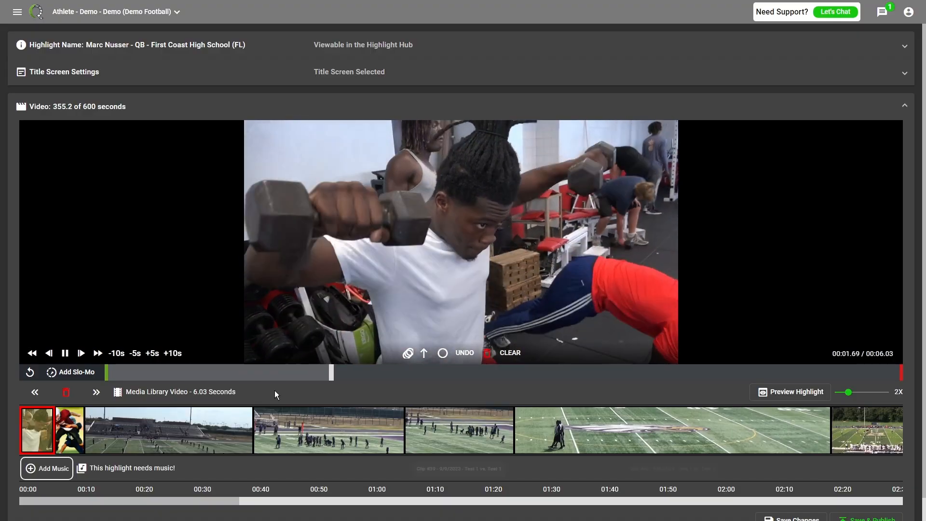
# Preview the workout video, pausing and resuming playback, stepping by single frames, and skipping forward and backward
pyautogui.click(64, 353)
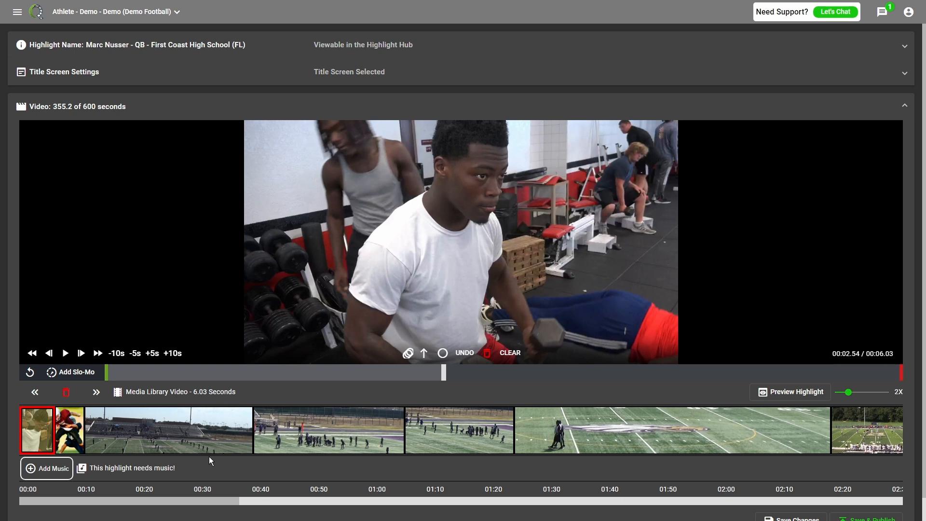
pyautogui.click(65, 355)
pyautogui.click(65, 355)
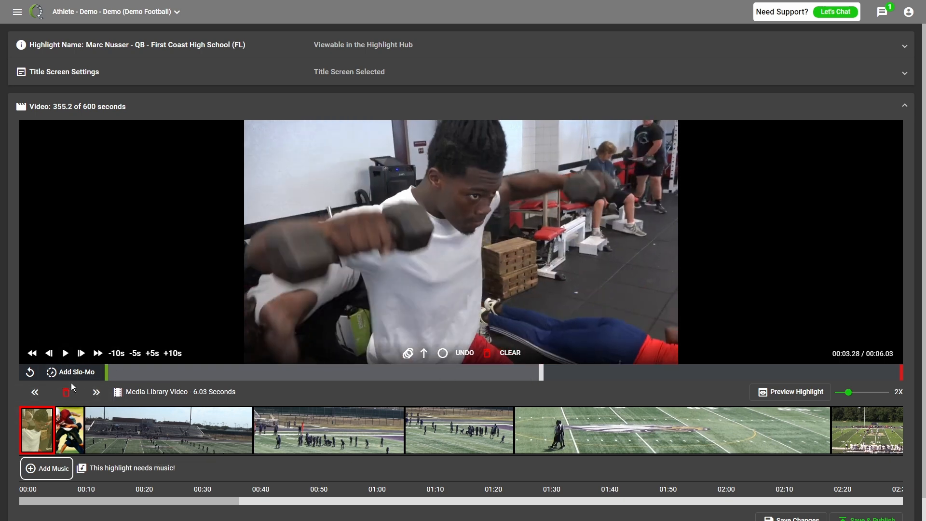
pyautogui.click(82, 353)
pyautogui.click(81, 354)
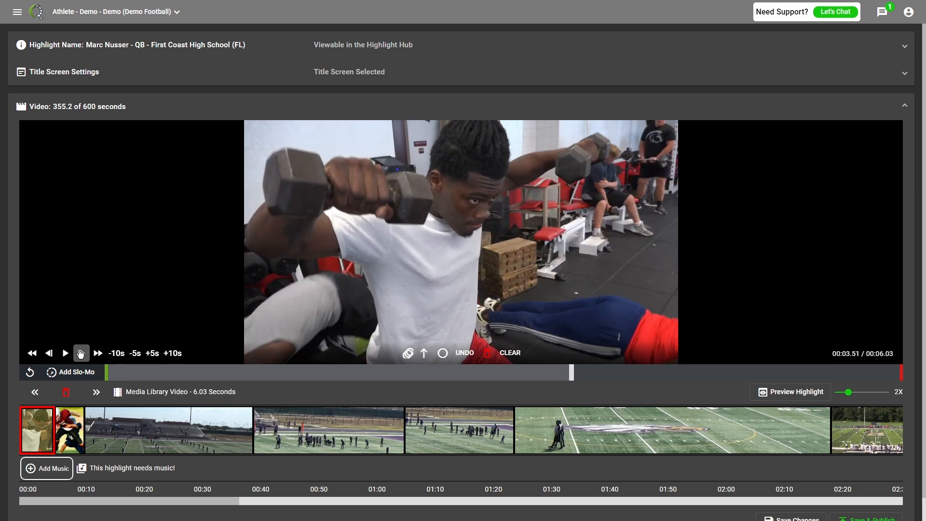
pyautogui.click(81, 354)
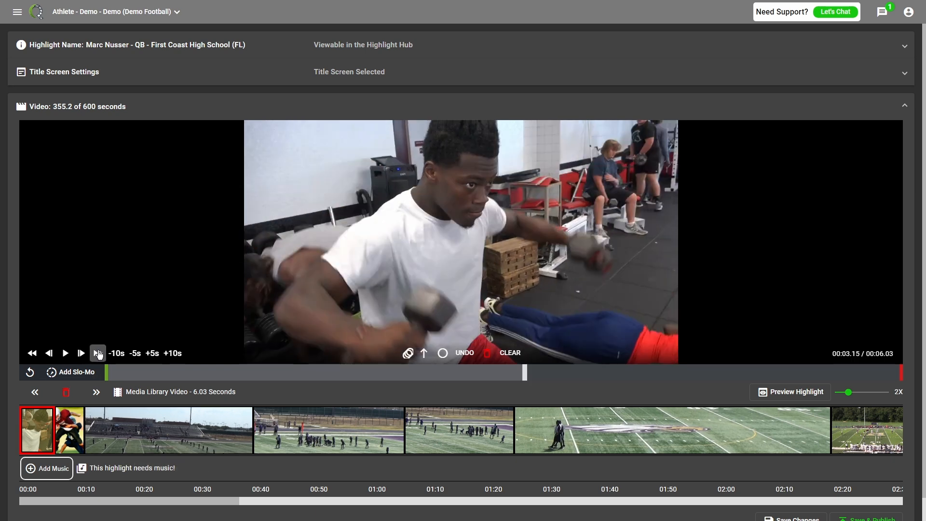
pyautogui.click(97, 354)
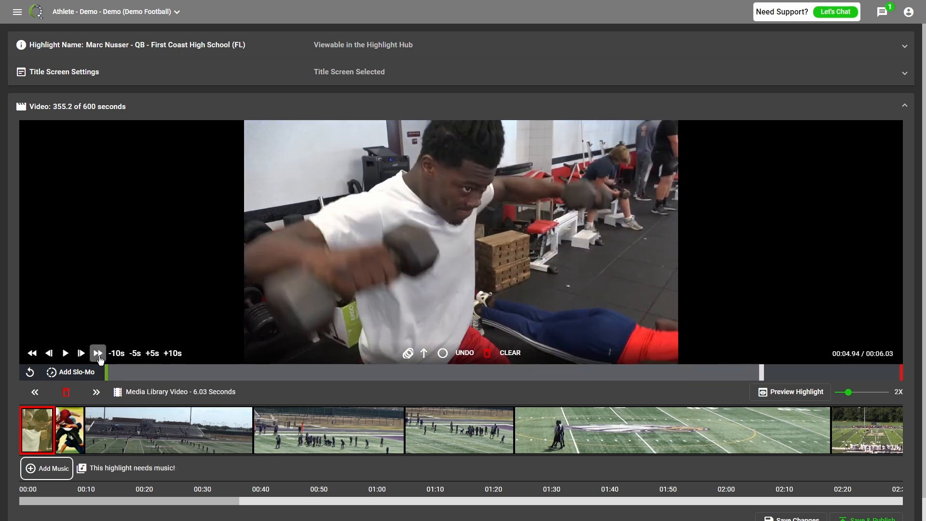
pyautogui.click(32, 357)
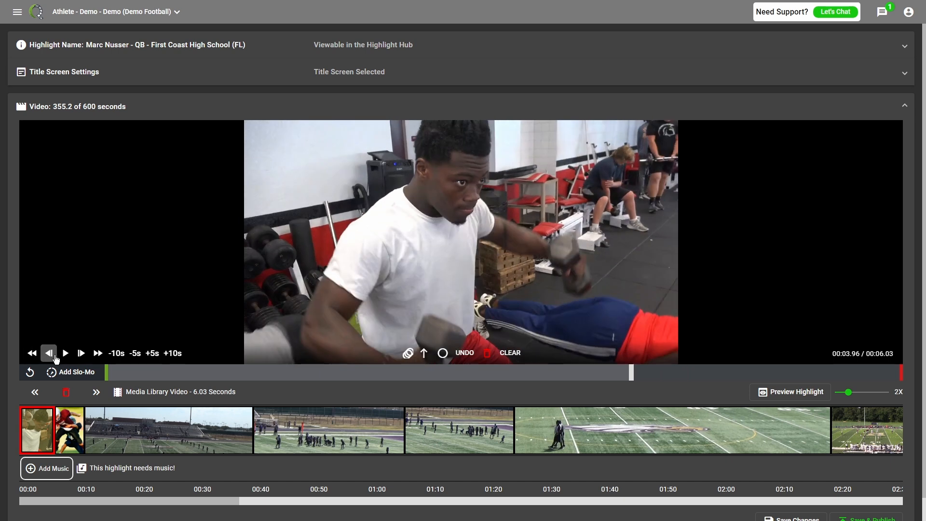
pyautogui.click(51, 355)
pyautogui.click(53, 356)
pyautogui.click(52, 355)
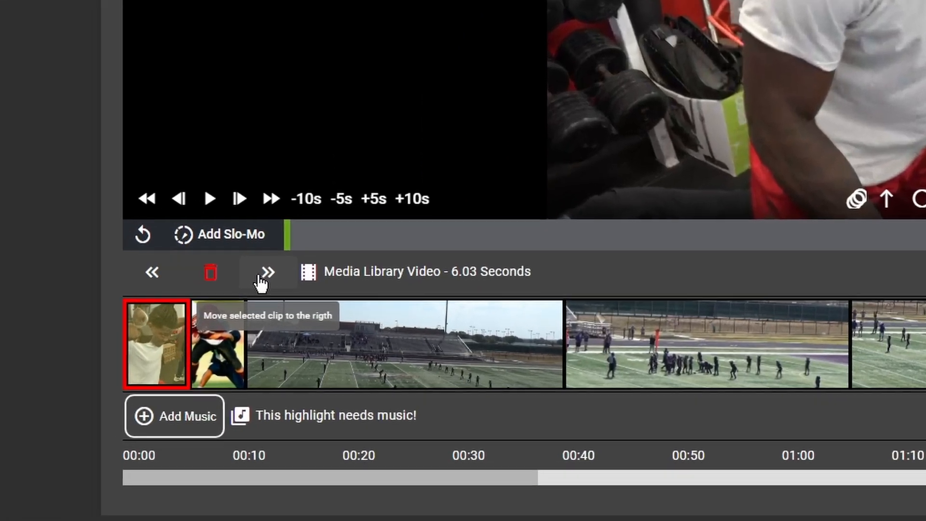
# Move the workout video clip four positions toward the end of the highlight timeline
pyautogui.click(95, 393)
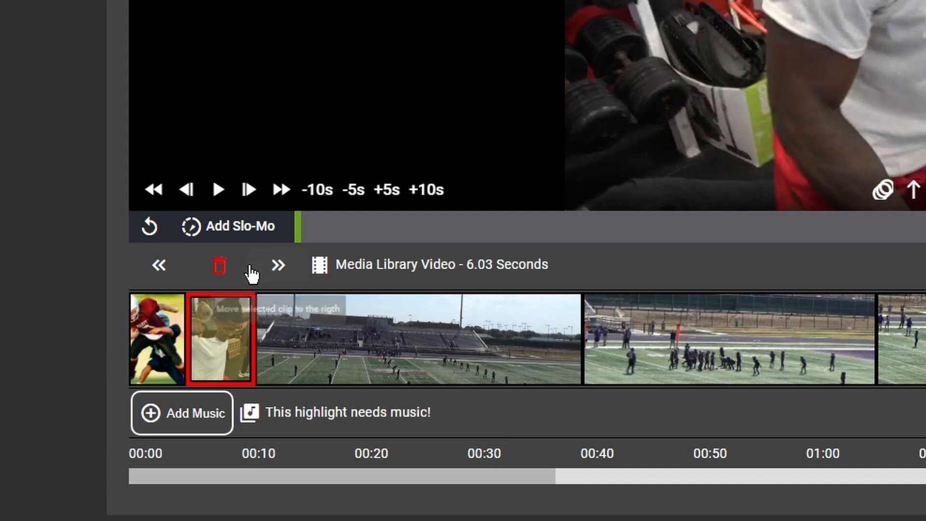
pyautogui.click(276, 266)
pyautogui.click(276, 268)
pyautogui.click(276, 266)
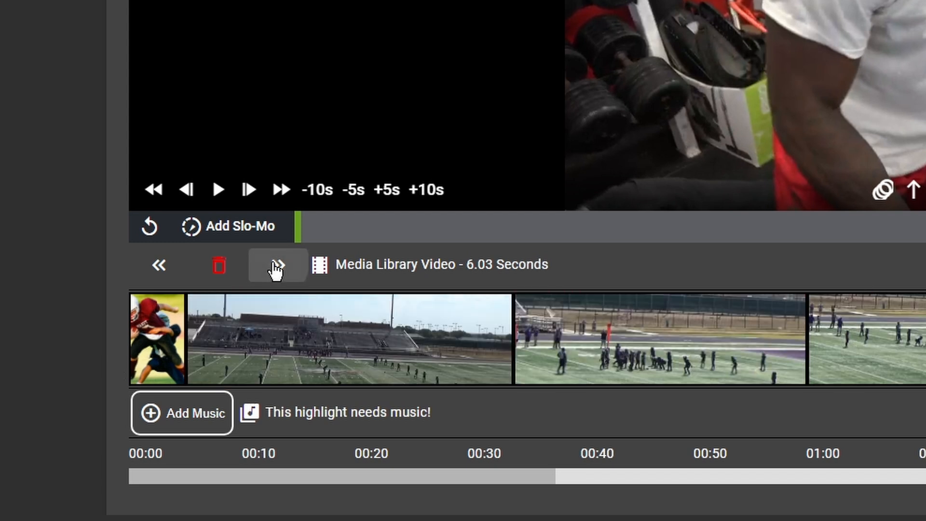
# Move the football tackle image away from the beginning of the highlight timeline, toward its end
pyautogui.click(161, 344)
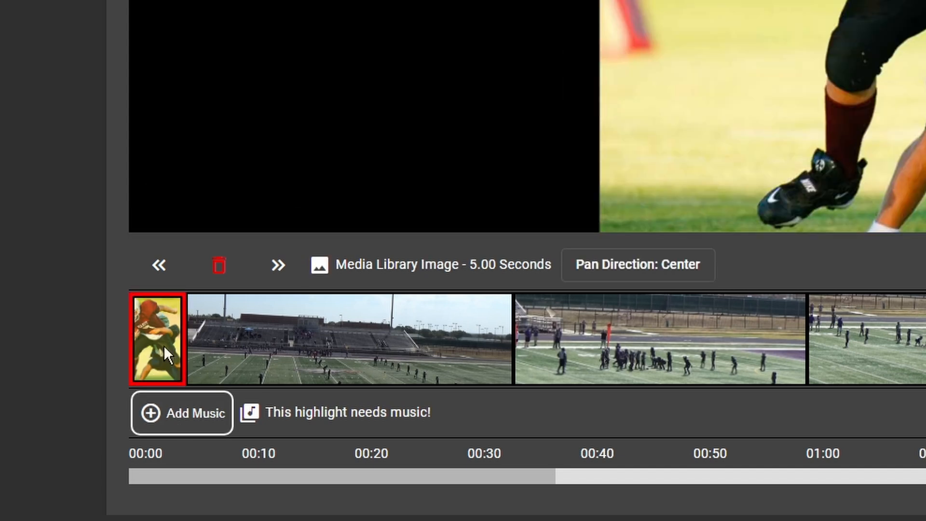
pyautogui.click(295, 266)
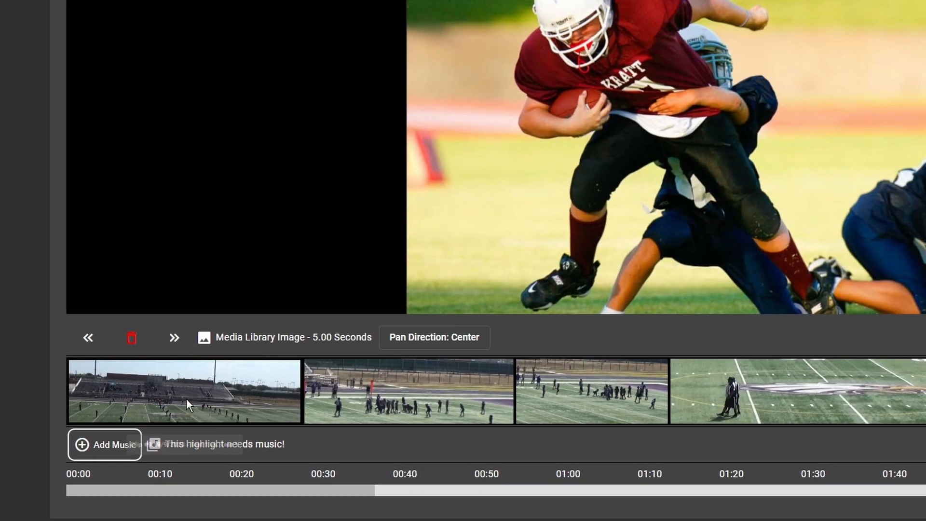
# Preview the first game clip, playing it, jumping to different moments, and returning to its start
pyautogui.click(268, 369)
pyautogui.click(67, 353)
pyautogui.click(29, 372)
pyautogui.click(323, 374)
pyautogui.click(29, 374)
pyautogui.click(570, 379)
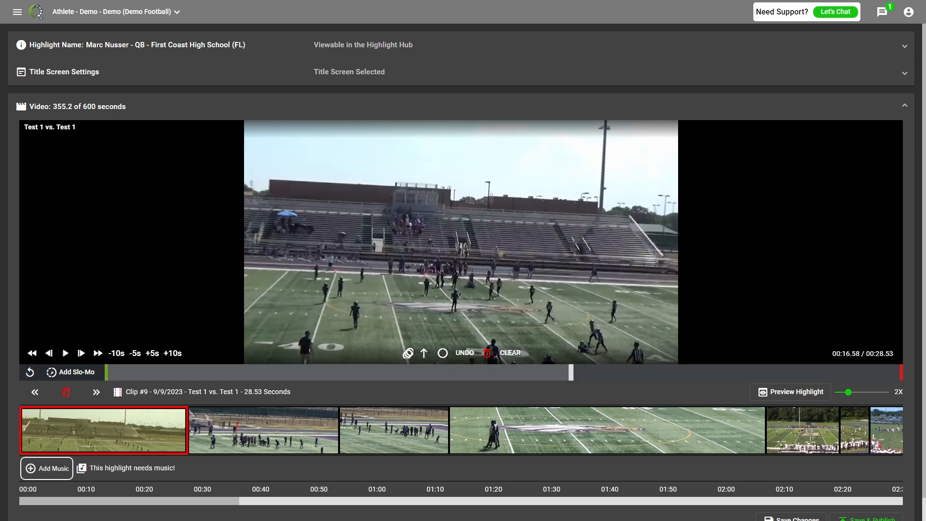
pyautogui.click(30, 372)
# Add a slow-motion segment to Clip #36 at about 10.95 seconds, and play part of the slowed section
pyautogui.click(271, 443)
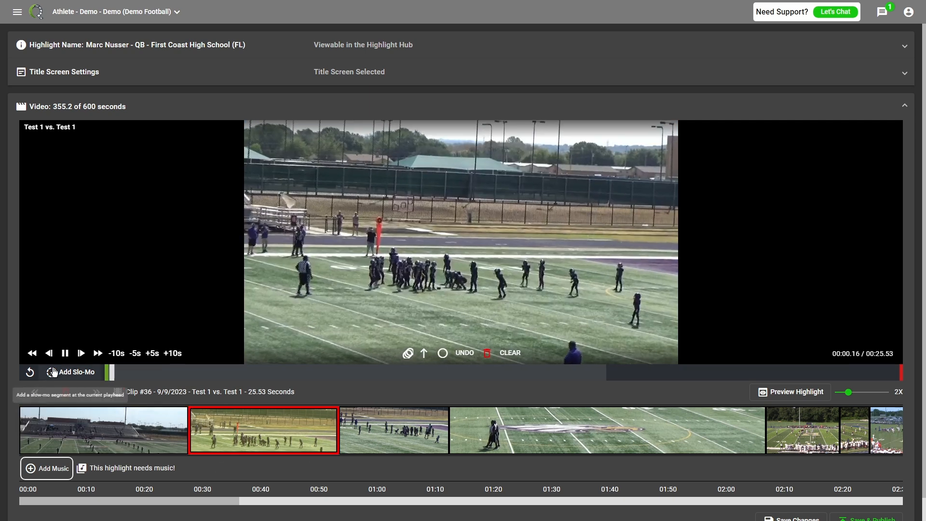
pyautogui.moveTo(164, 375); pyautogui.dragTo(449, 382)
pyautogui.click(81, 375)
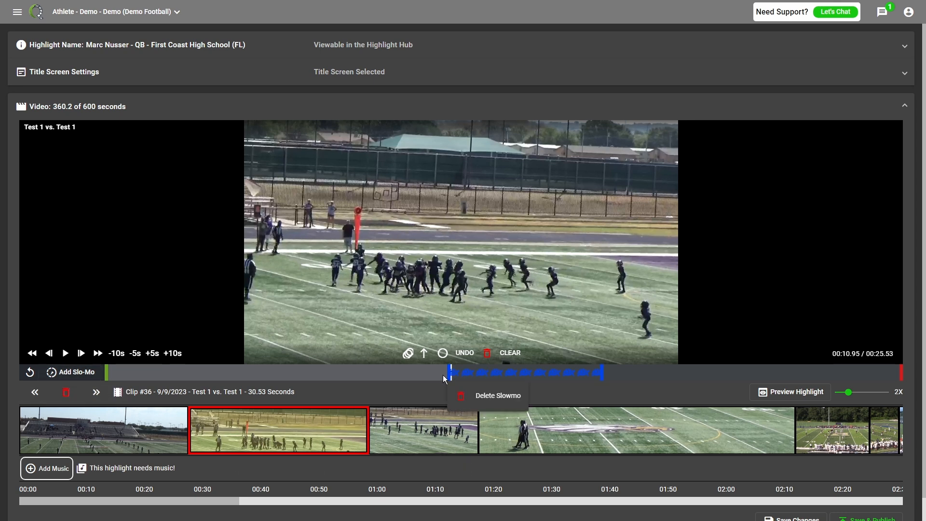
pyautogui.moveTo(427, 380)
pyautogui.mouseDown()
pyautogui.moveTo(456, 380)
pyautogui.moveTo(421, 379)
pyautogui.mouseUp()
pyautogui.click(66, 355)
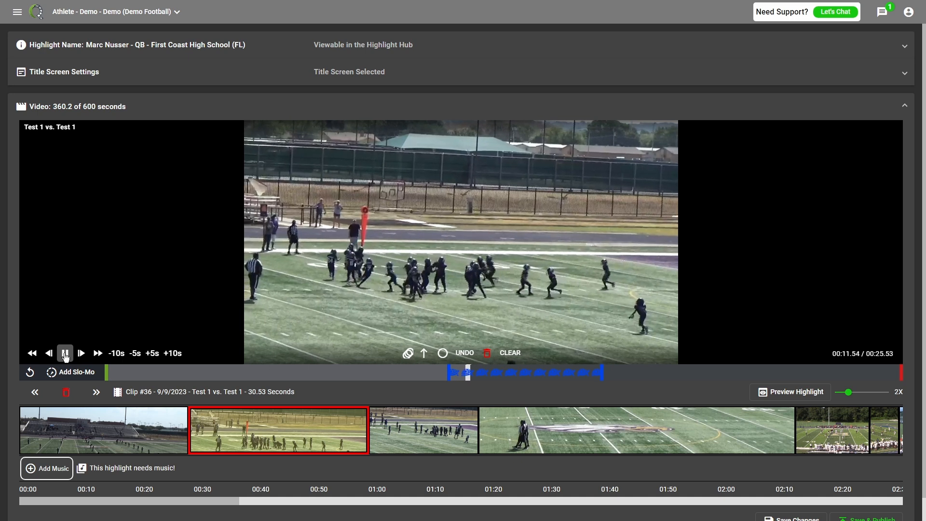
pyautogui.click(66, 355)
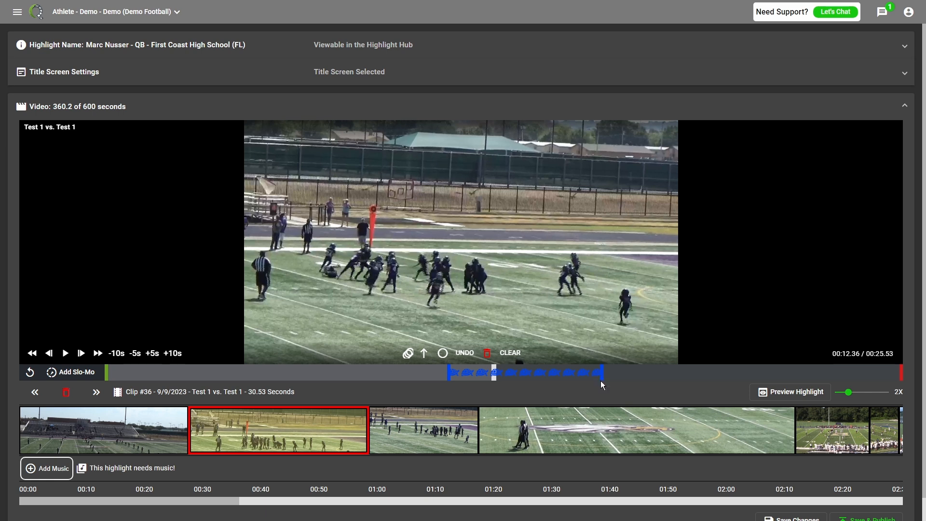
# Shorten the slow-motion segment on Clip #36 to about half its length, and delete the segment
pyautogui.moveTo(601, 373); pyautogui.dragTo(520, 373)
pyautogui.moveTo(479, 377)
pyautogui.moveTo(415, 377)
pyautogui.mouseDown()
pyautogui.moveTo(541, 377)
pyautogui.moveTo(404, 378)
pyautogui.mouseUp()
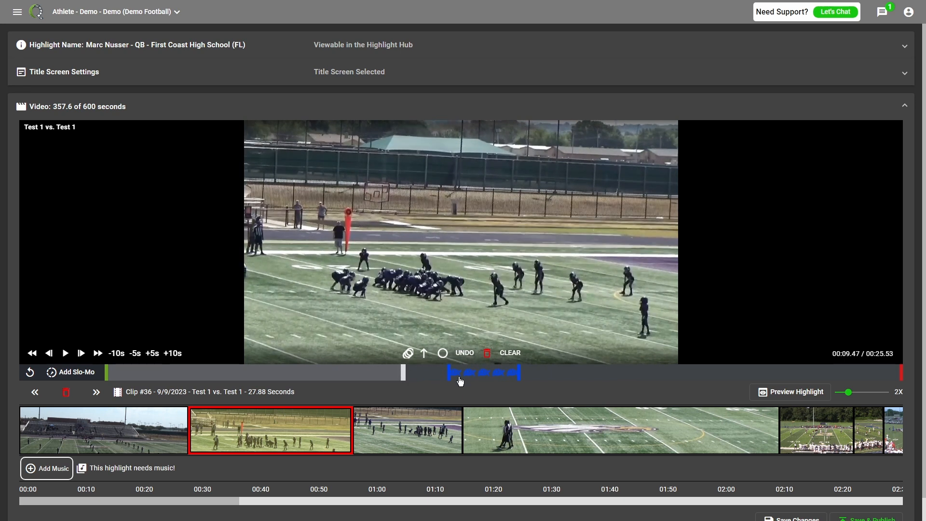
pyautogui.moveTo(484, 378)
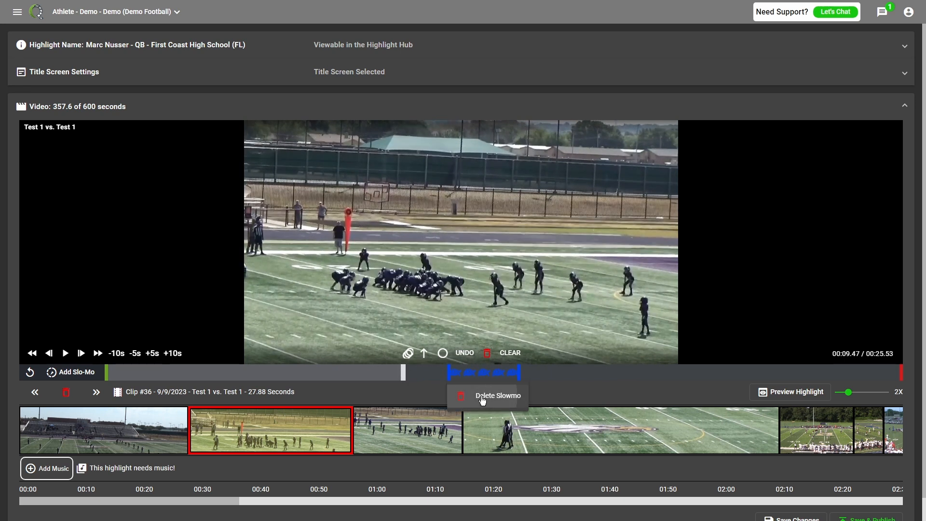
pyautogui.click(484, 395)
# Trim Clip #36 to start at about 9.39 seconds and last about 4.86 seconds, previewing the footage to find the end point
pyautogui.moveTo(403, 376); pyautogui.dragTo(382, 392)
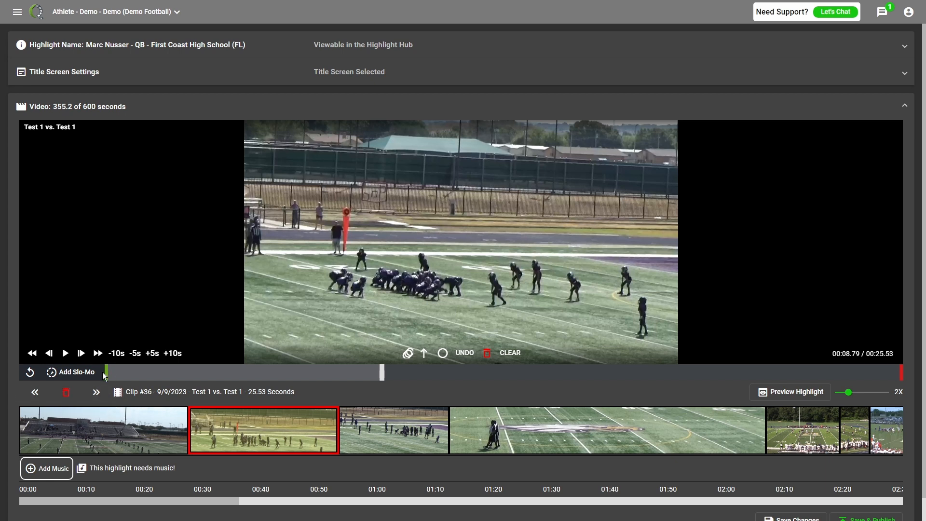
pyautogui.moveTo(107, 372)
pyautogui.mouseDown()
pyautogui.moveTo(413, 385)
pyautogui.moveTo(397, 392)
pyautogui.mouseUp()
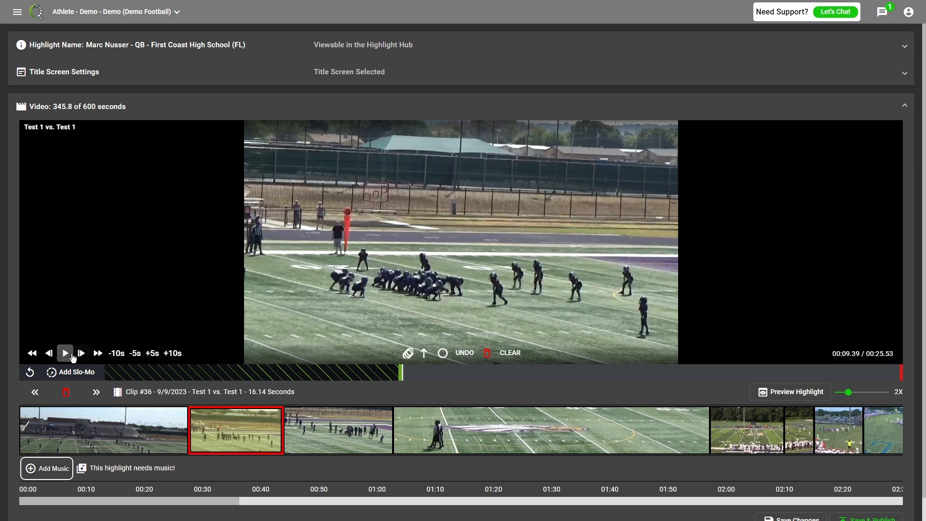
pyautogui.click(67, 354)
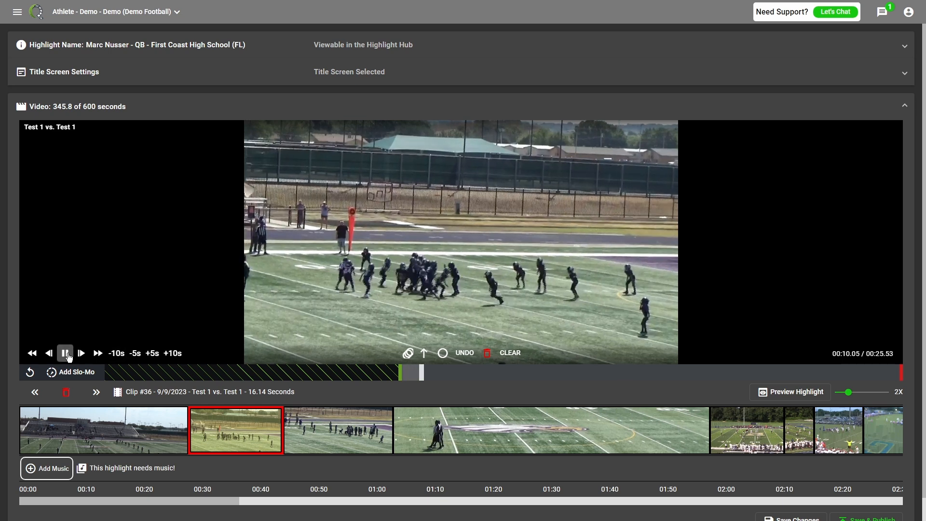
pyautogui.click(69, 357)
pyautogui.moveTo(462, 375); pyautogui.dragTo(558, 372)
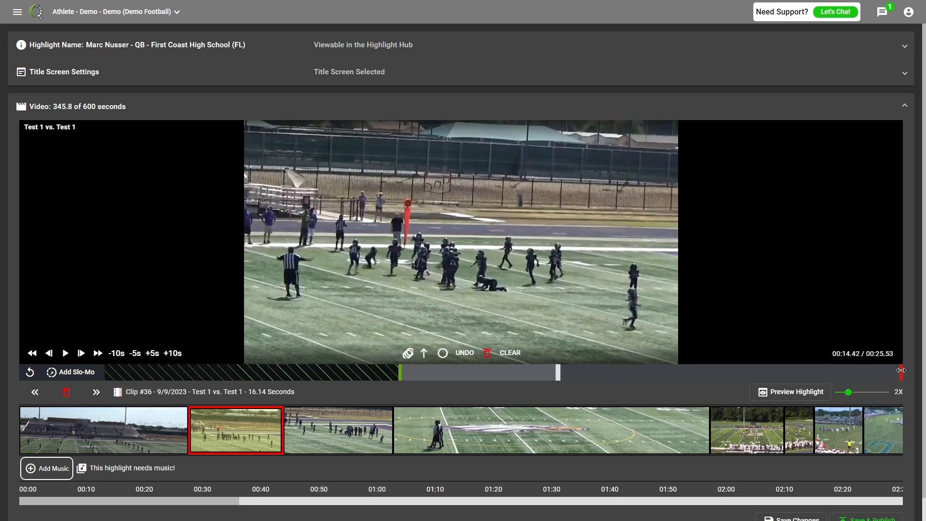
pyautogui.moveTo(900, 370)
pyautogui.mouseDown()
pyautogui.moveTo(534, 372)
pyautogui.moveTo(548, 372)
pyautogui.mouseUp()
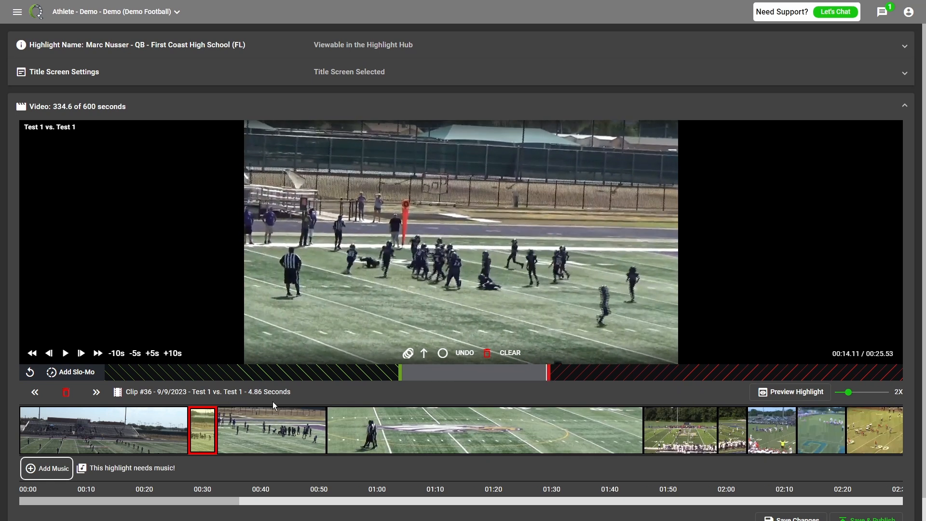
# Position the playhead just after the trimmed start of Clip #36, before the play begins
pyautogui.click(410, 375)
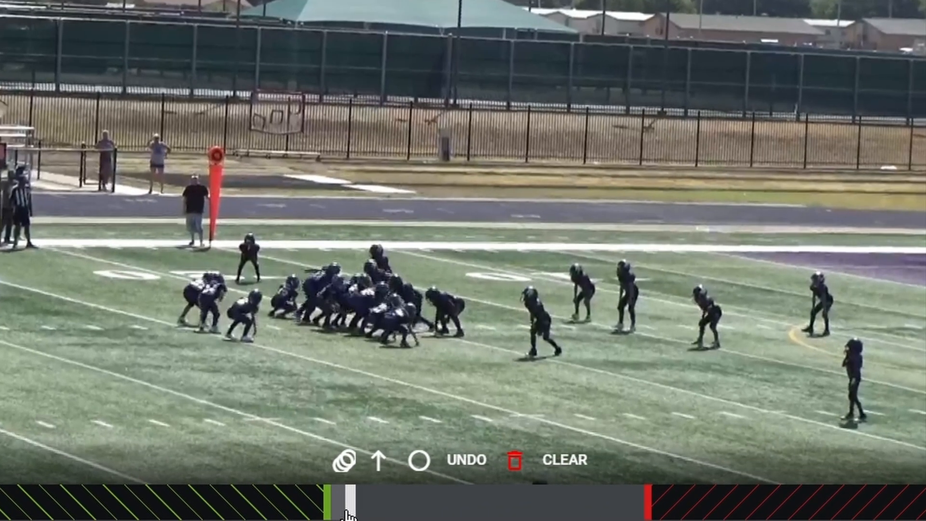
pyautogui.moveTo(347, 513); pyautogui.dragTo(343, 509)
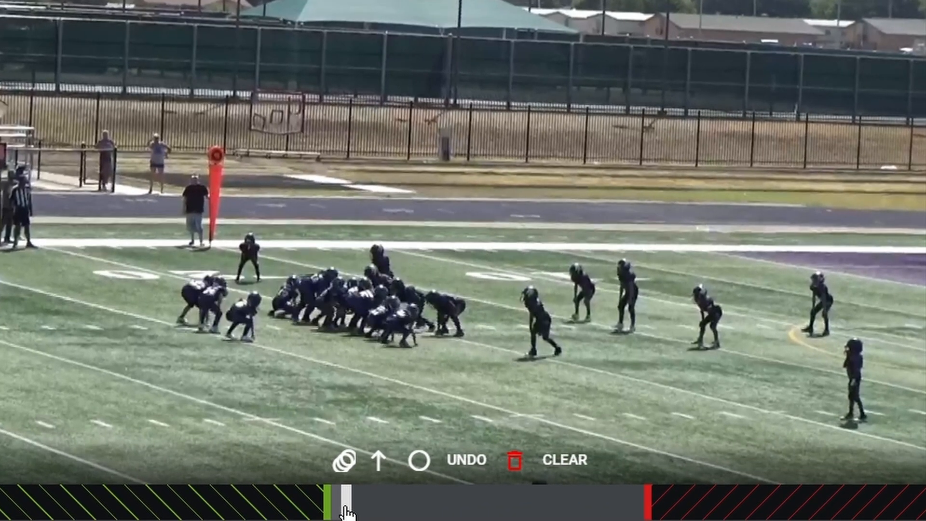